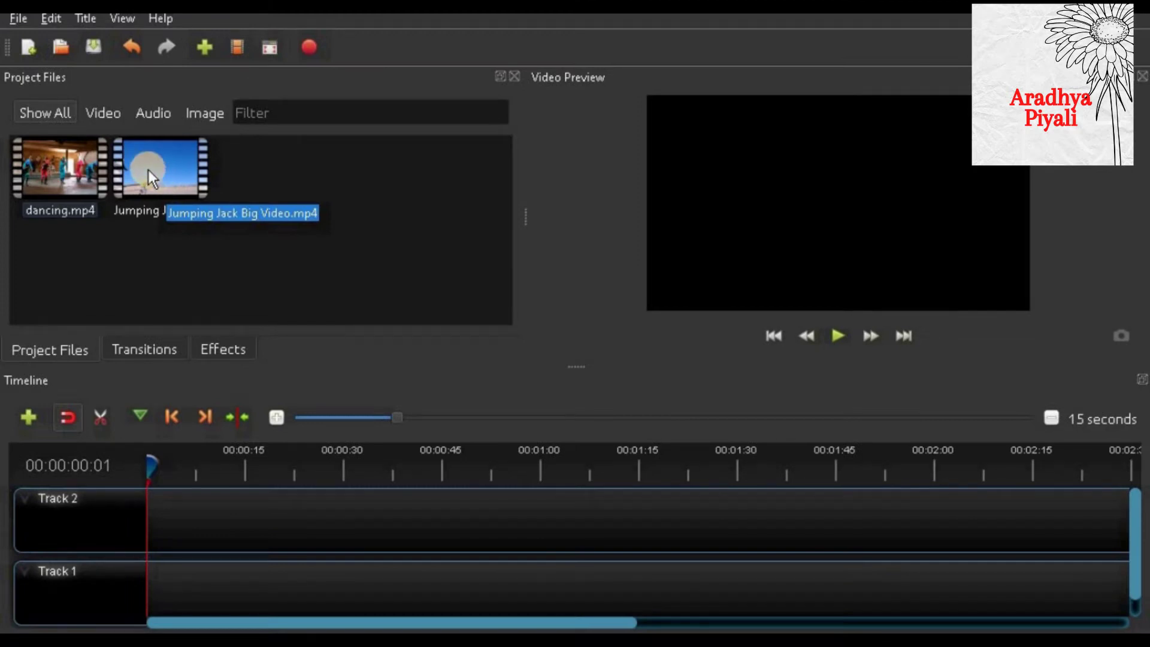
- Place the Jumping Jack Big Video clip at the start of Track 1 and dancing.mp4 above it at the start of Track 2
drag(149, 170, 124, 546)
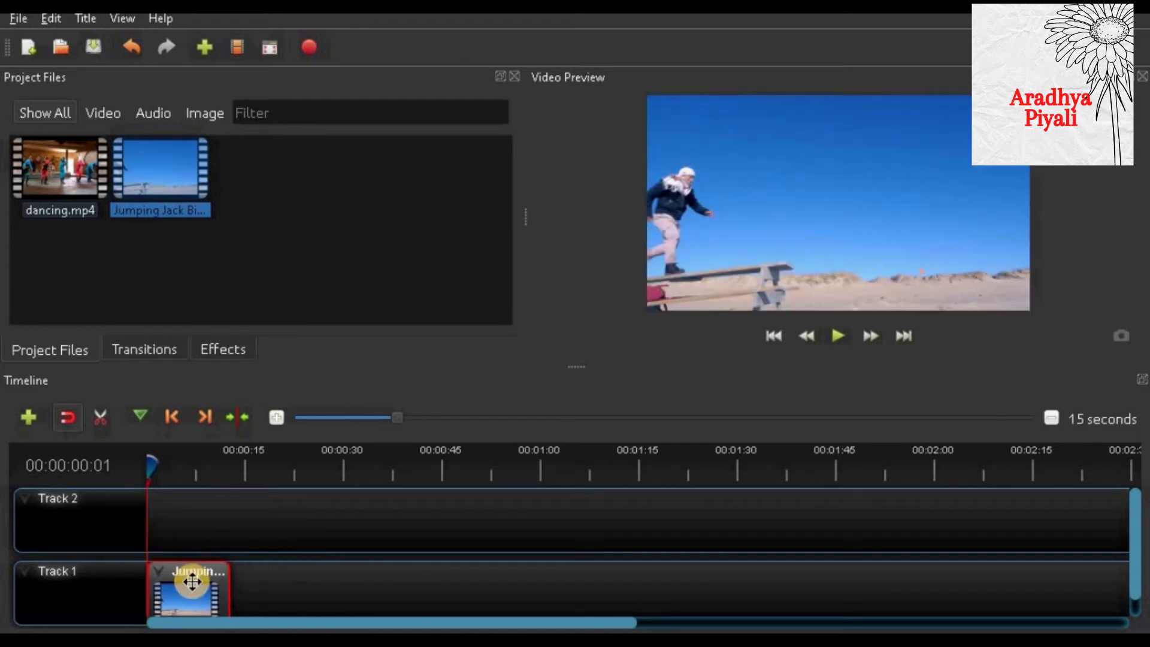
click(53, 165)
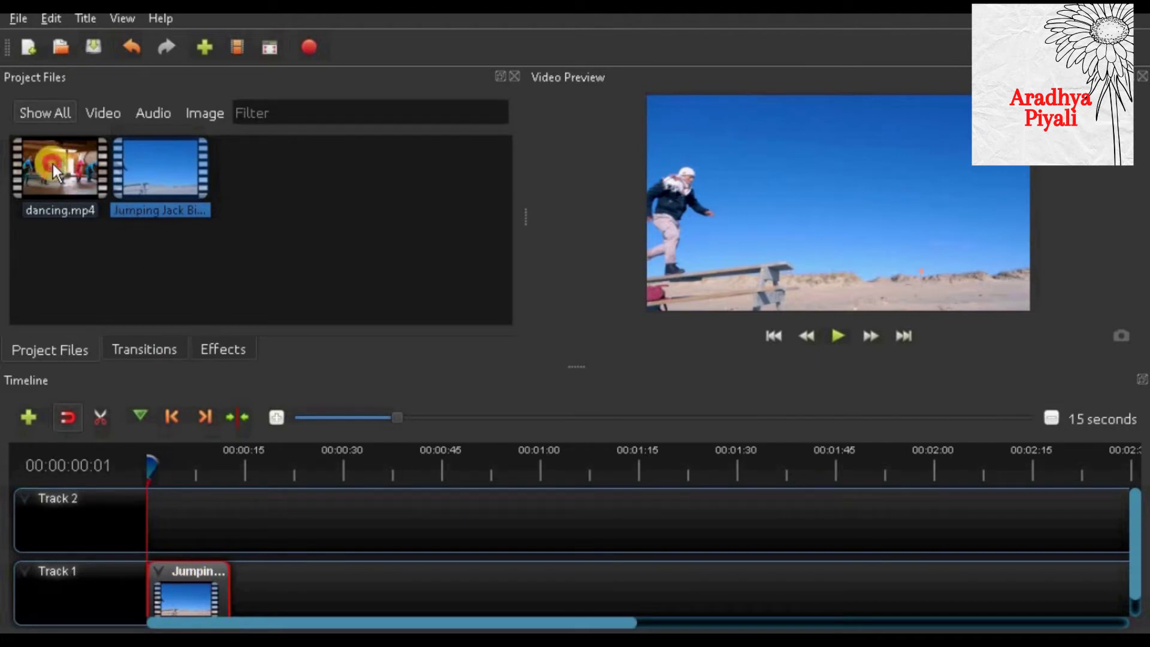
drag(53, 169, 178, 523)
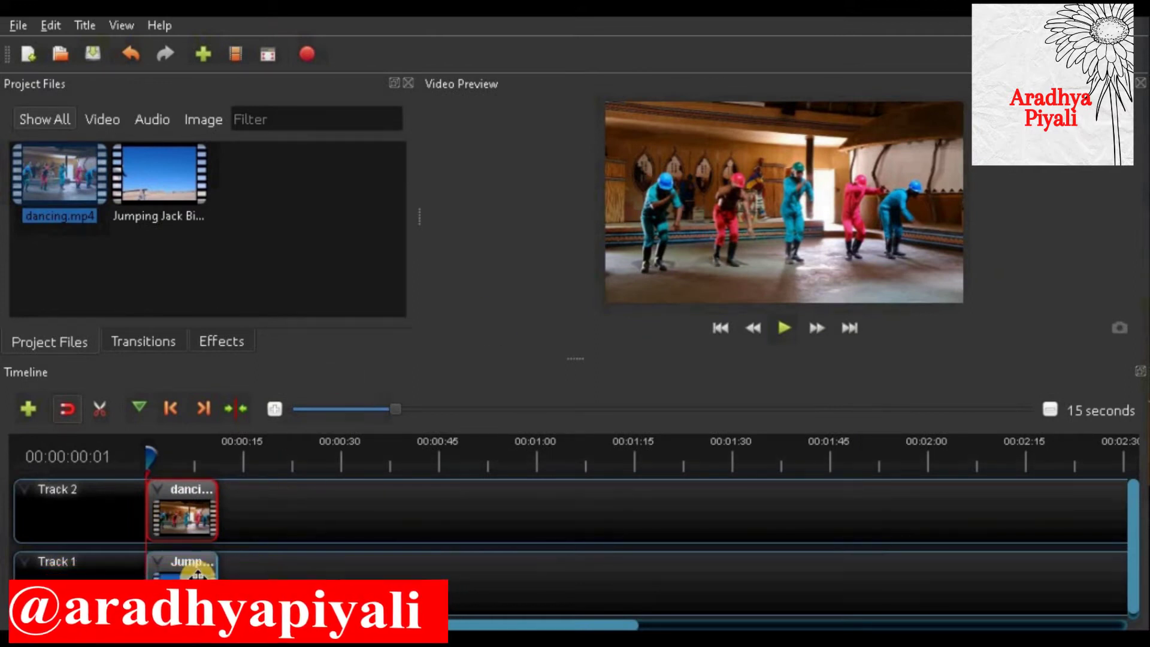
- Move the Jumping Jack clip on Track 1 to start where the dancing clip ends, and preview the playback of both clips
drag(213, 574, 268, 568)
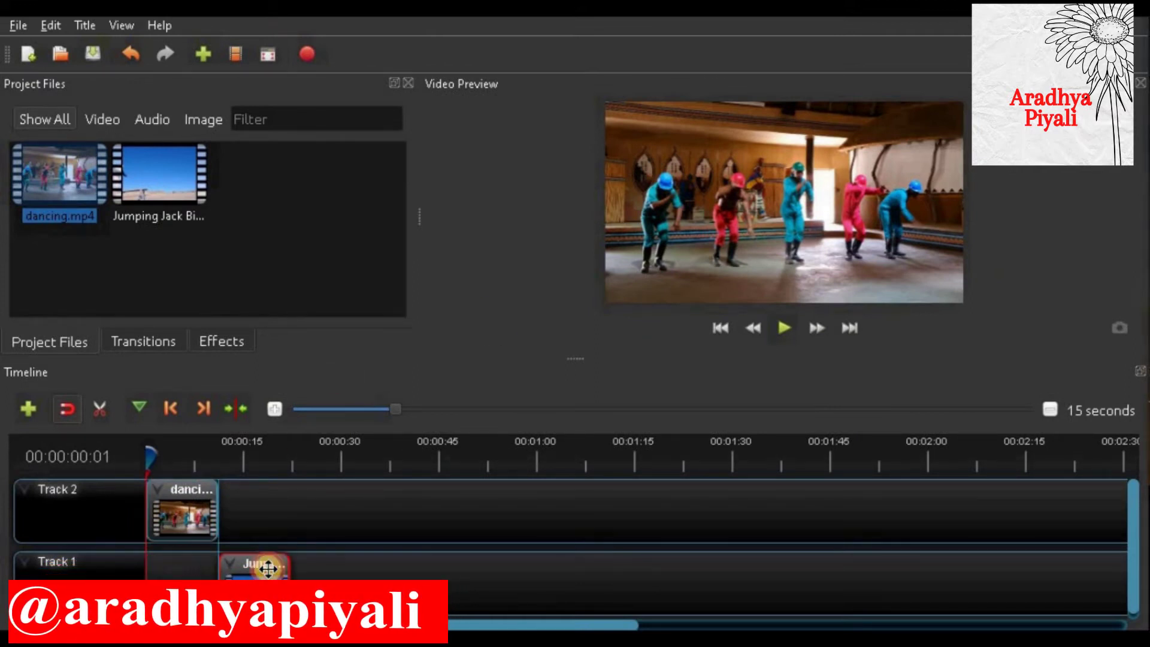
key(space)
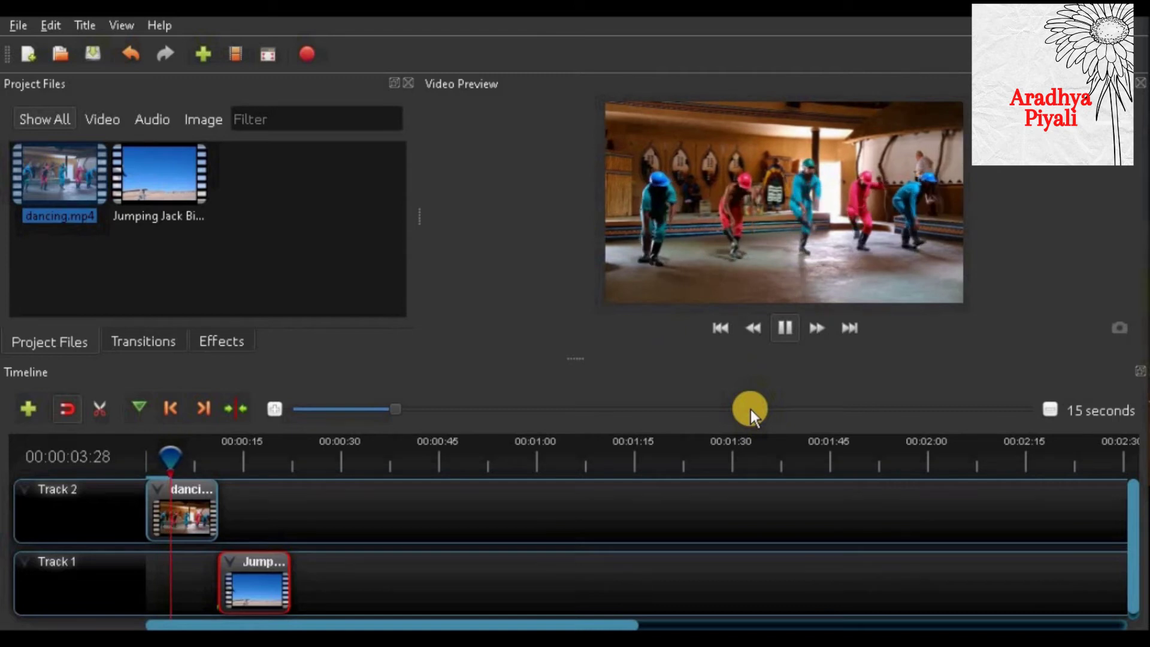
click(782, 329)
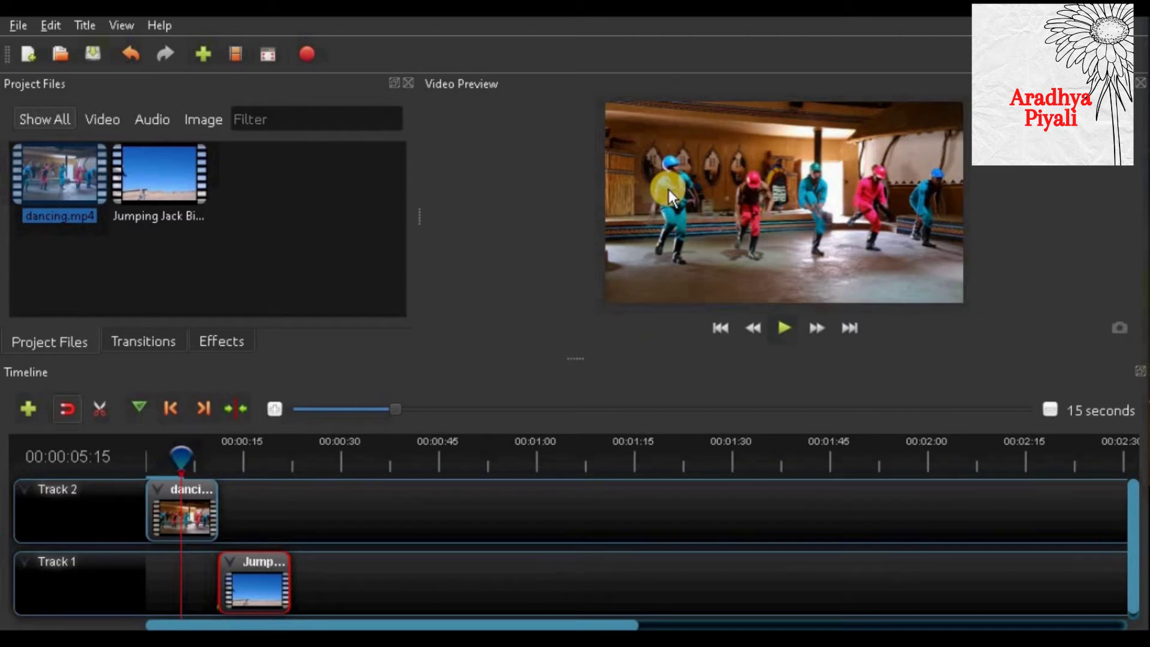
drag(180, 463, 217, 462)
click(784, 327)
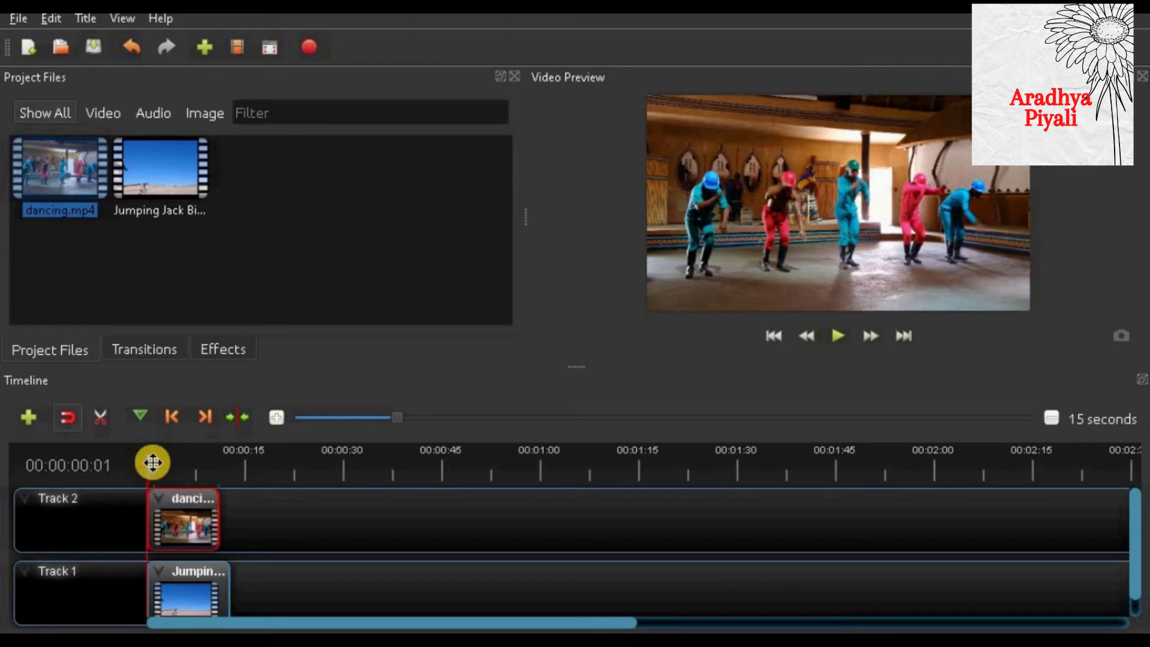
- Slice the Jumping Jack clip at 00:00:11:04, where the dancing clip ends, keeping only the left side
drag(152, 463, 220, 456)
right_click(204, 581)
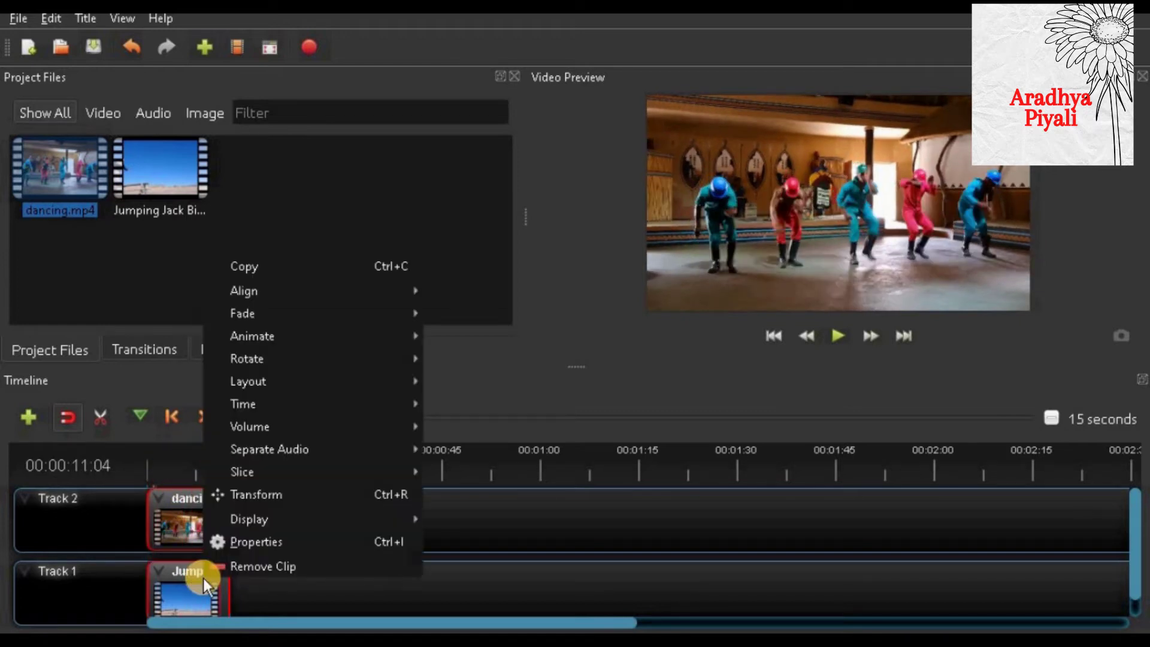
click(204, 591)
right_click(204, 594)
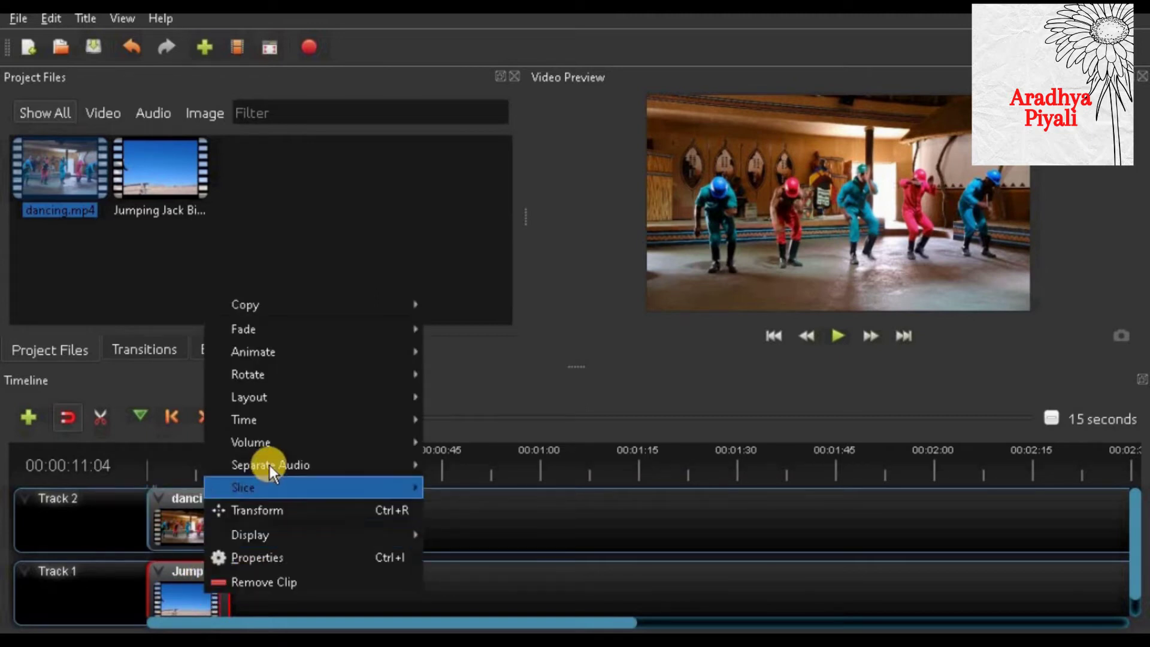
mouse_move(269, 464)
mouse_move(264, 488)
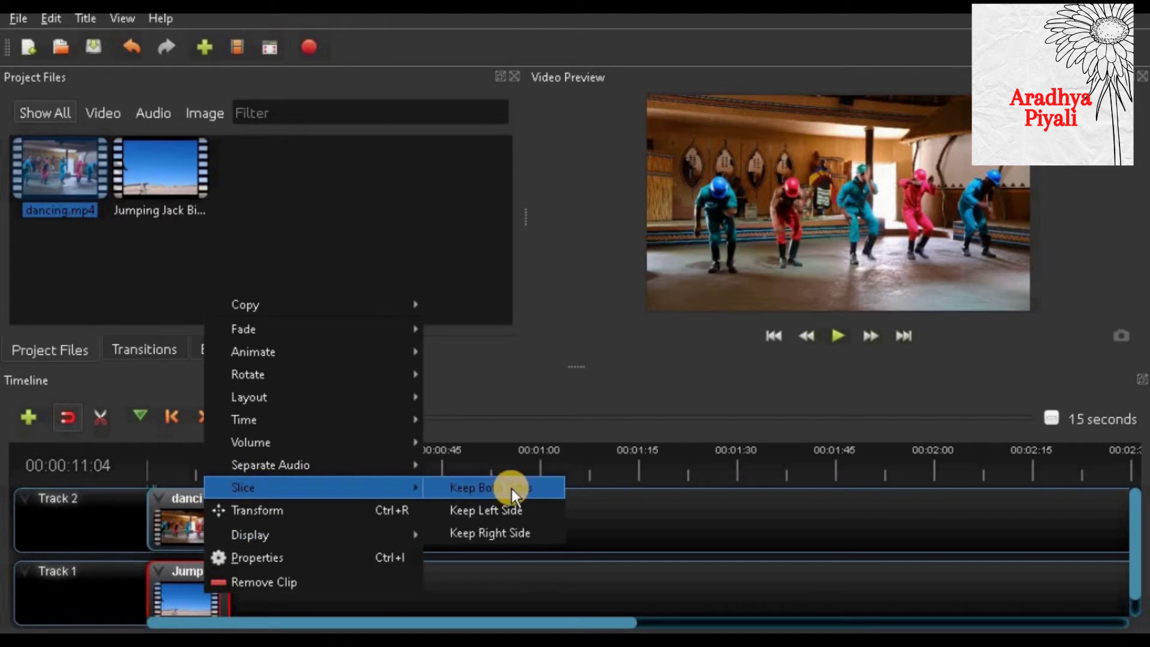
click(512, 510)
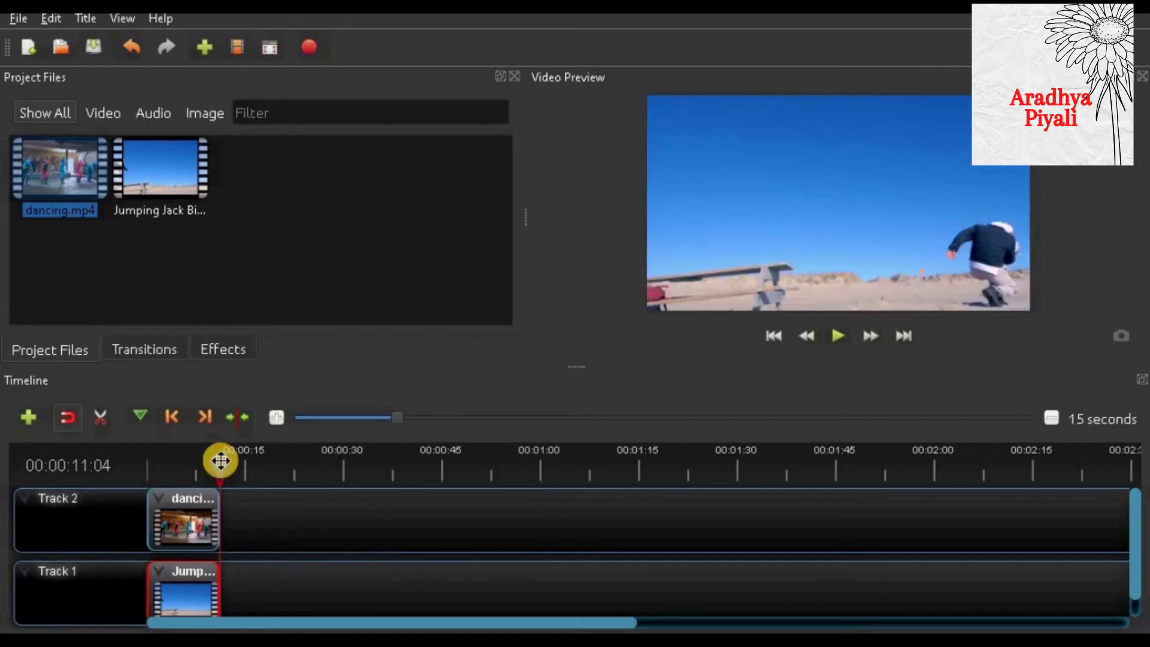
- Set the dancing clip's layout to 1/4 Size - Top Right and preview it from the start of the timeline
click(774, 336)
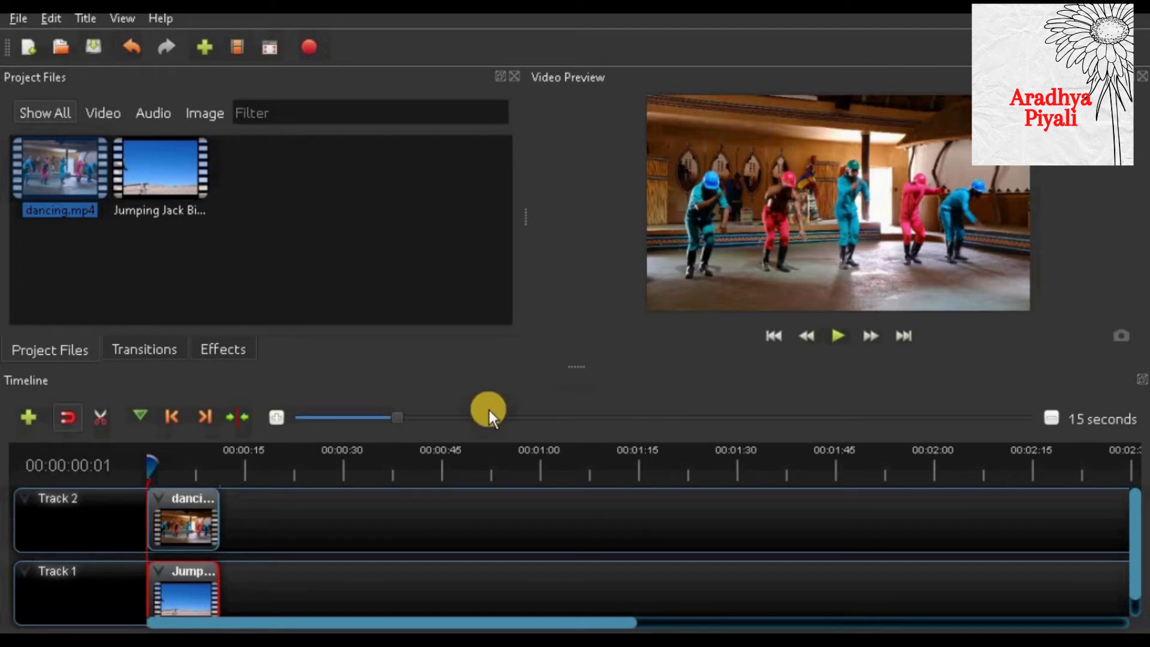
click(177, 519)
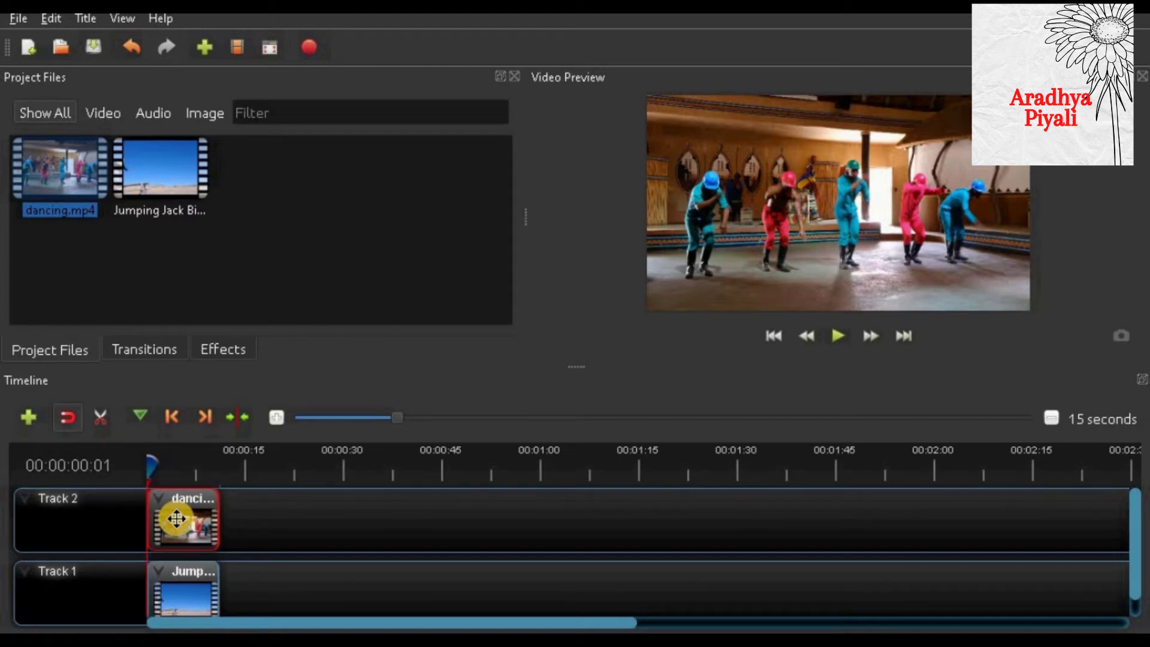
right_click(176, 518)
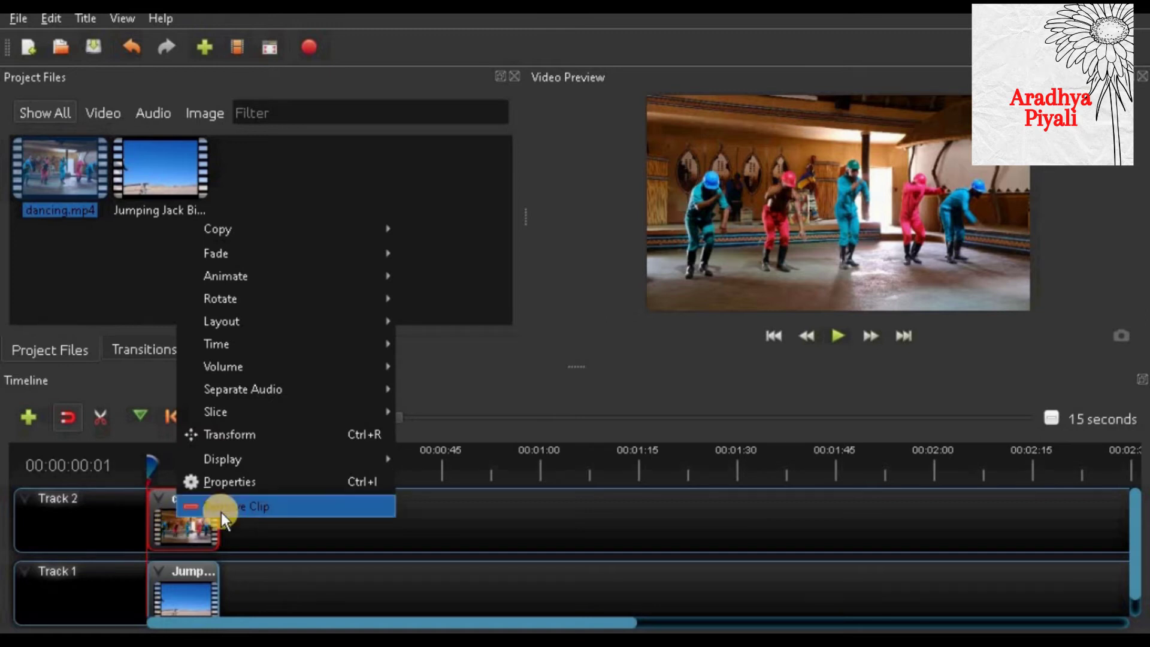
mouse_move(368, 325)
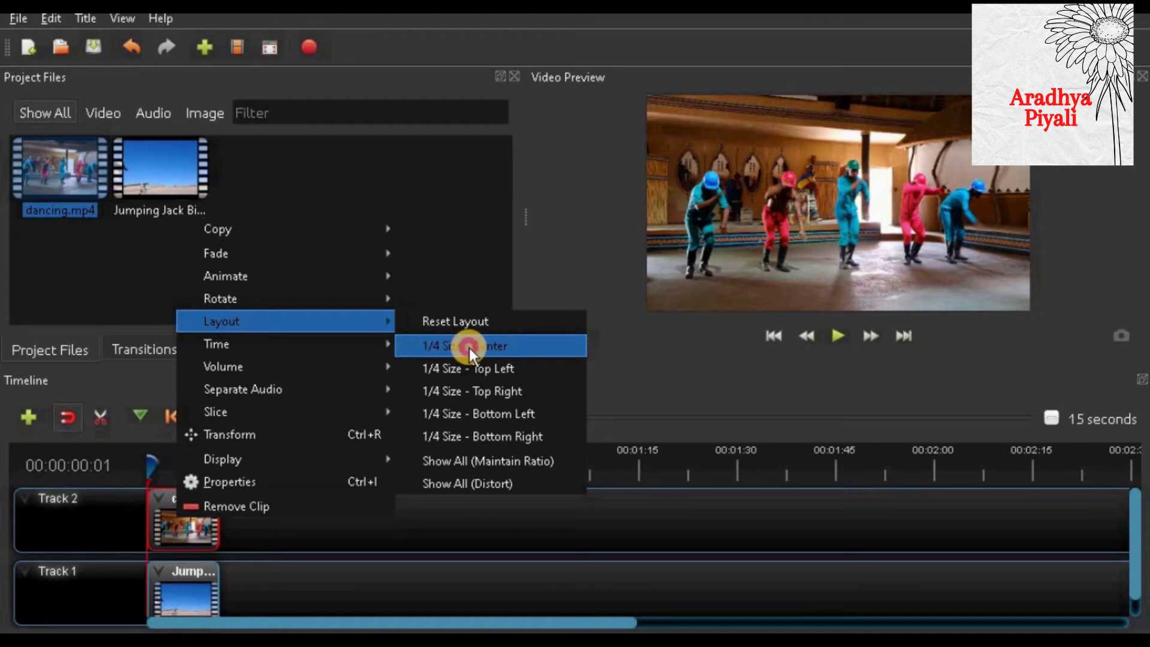
click(478, 389)
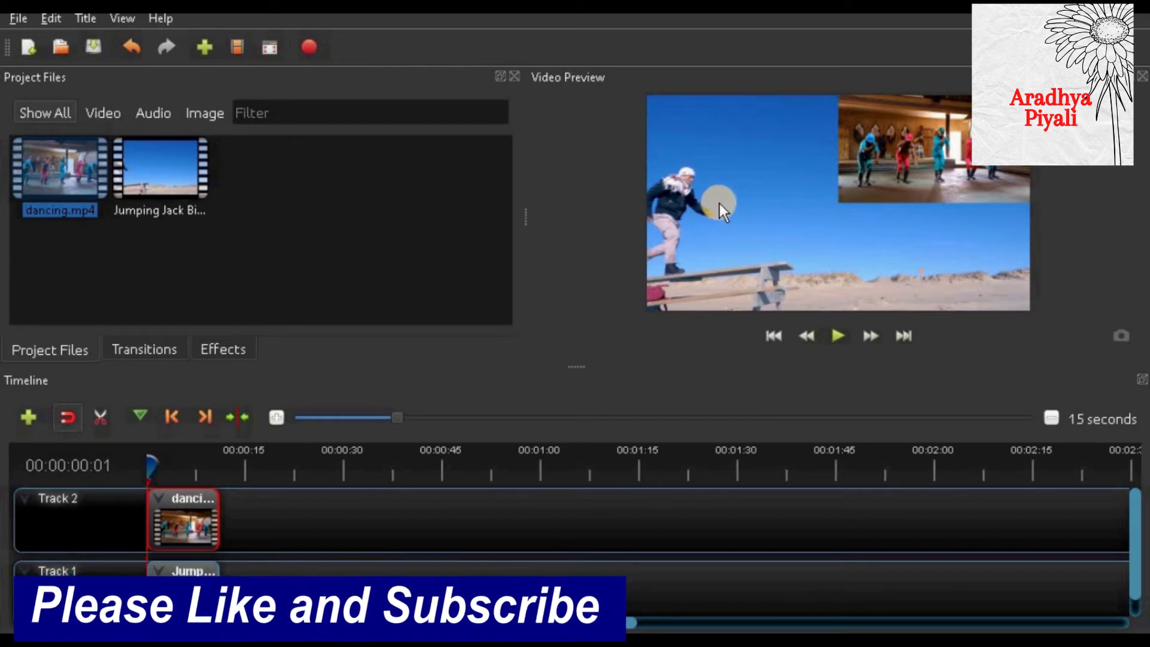
click(829, 335)
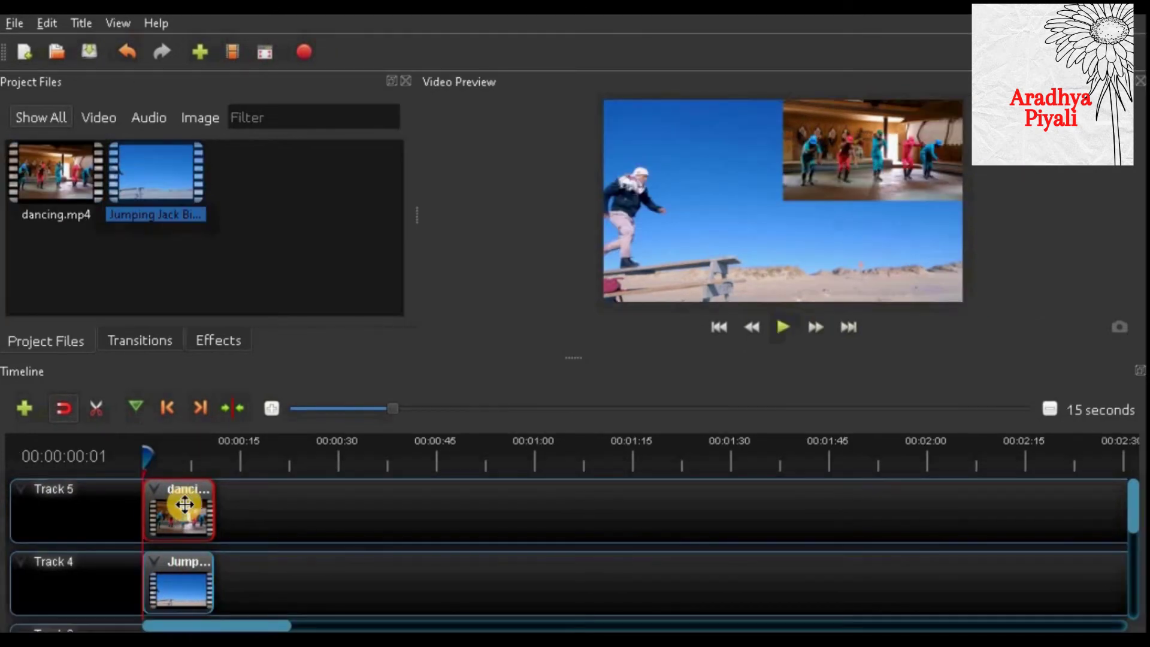
- Remove the dancing clip from Track 5 and place a fresh copy of dancing.mp4 at the start of that track
right_click(185, 505)
click(227, 491)
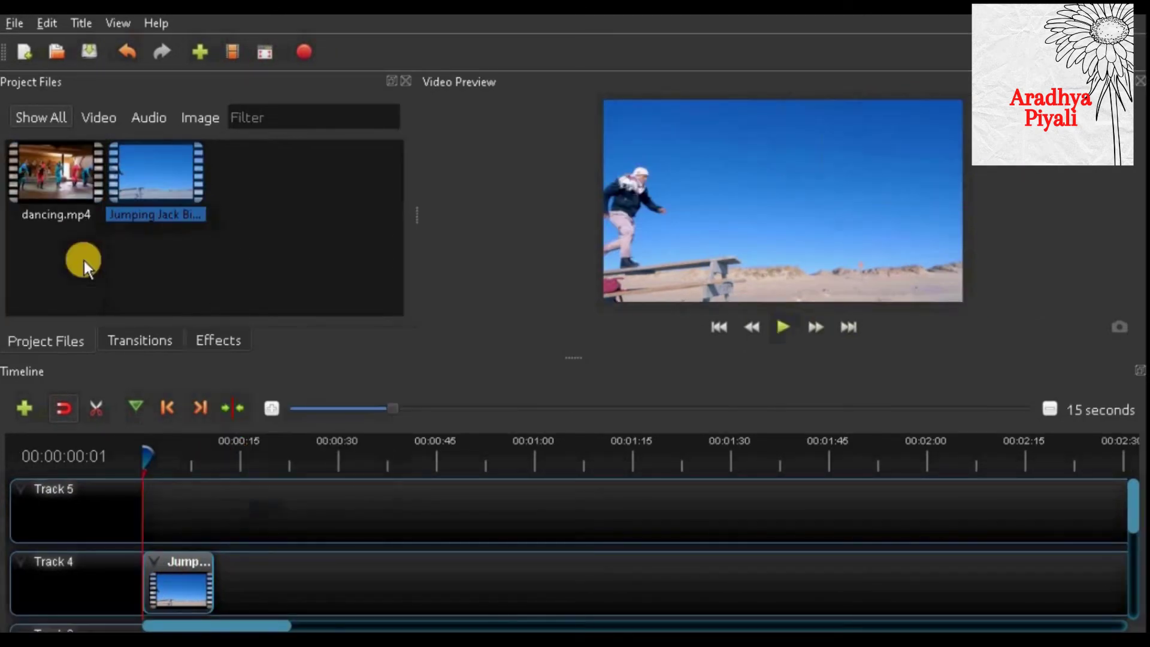
drag(39, 164, 129, 521)
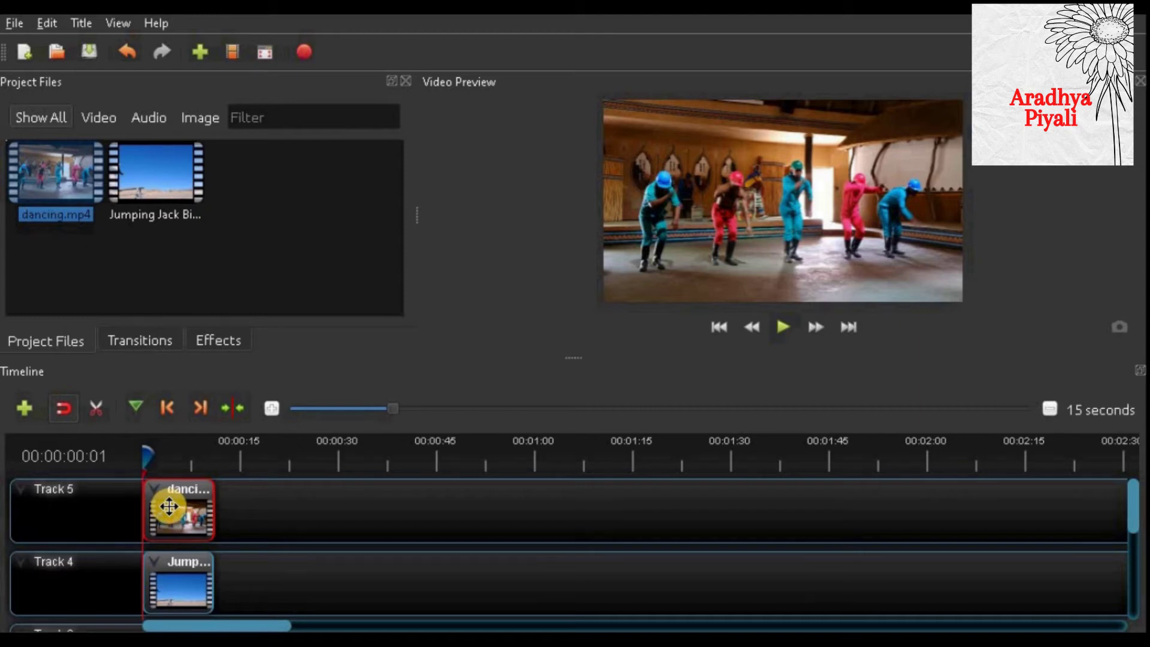
- Shrink the dancing clip to a small inset with Transform, and move it to the frame's upper-left and finally its lower-right corner
right_click(169, 506)
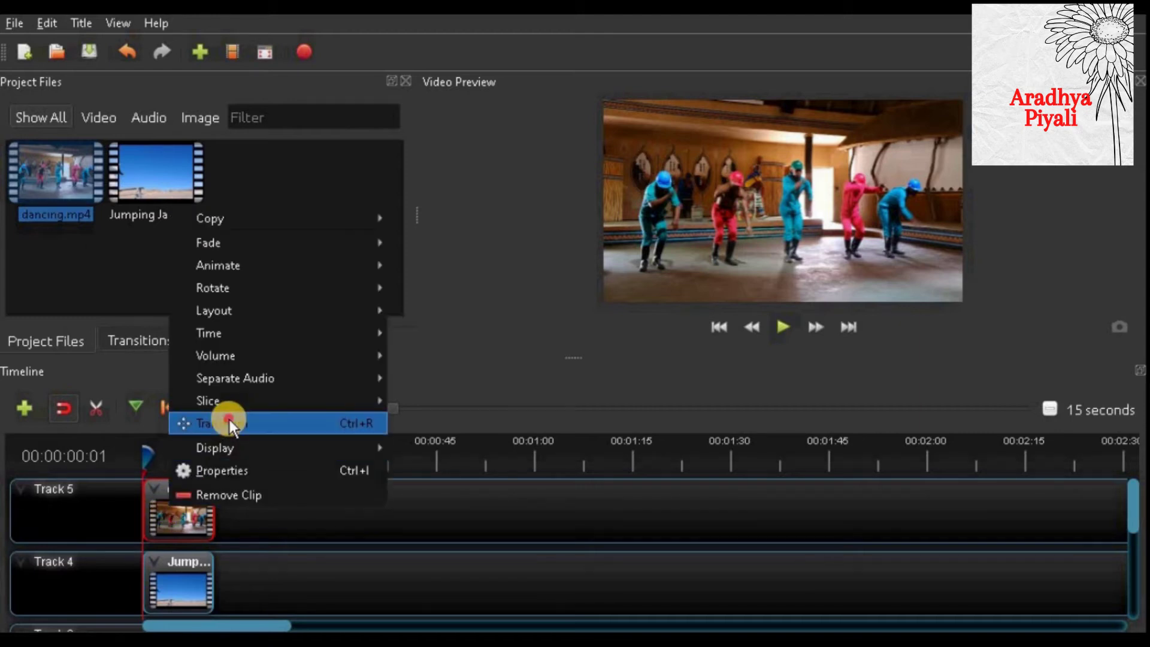
click(228, 423)
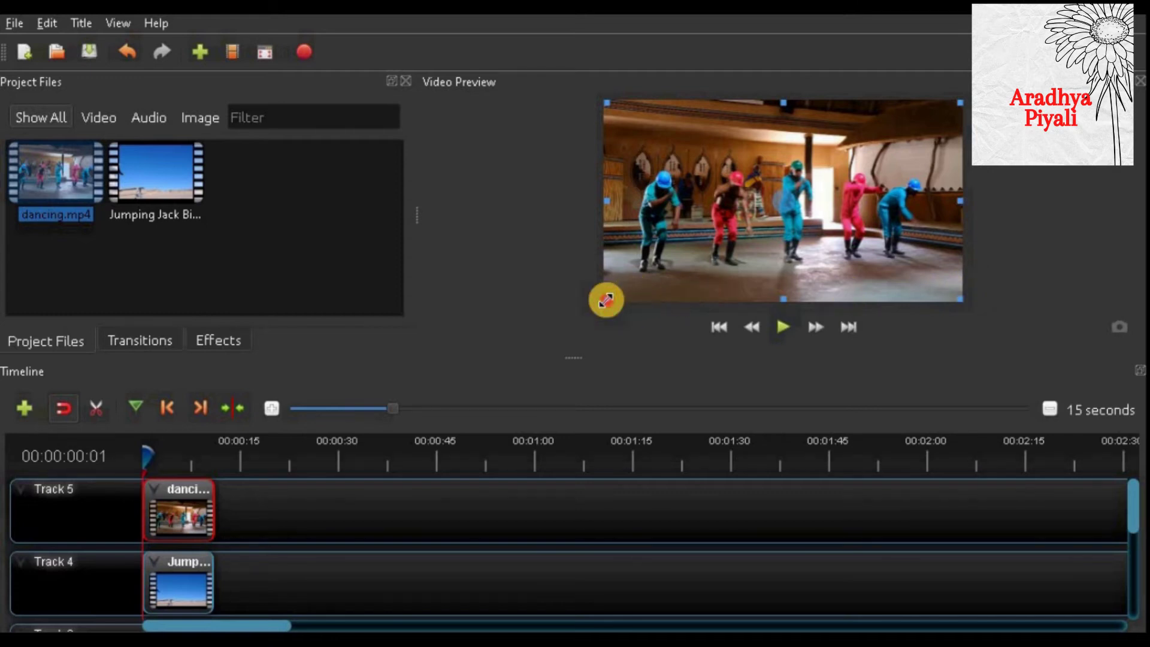
drag(606, 298, 639, 293)
drag(655, 288, 706, 259)
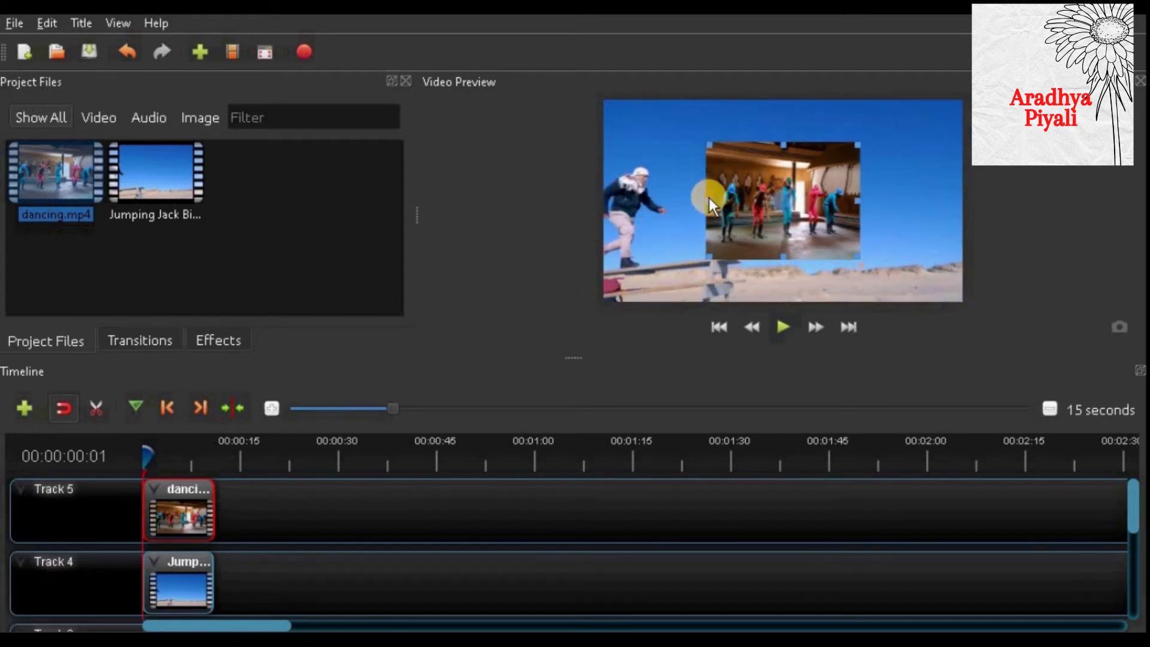
drag(709, 198, 716, 200)
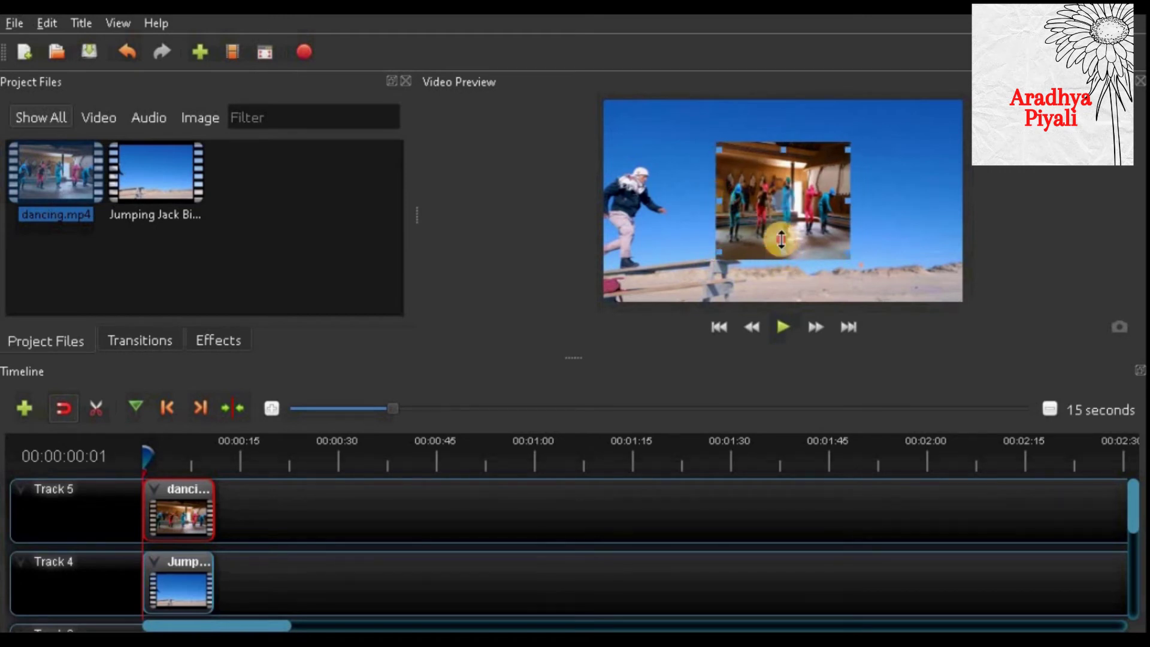
drag(781, 239, 756, 202)
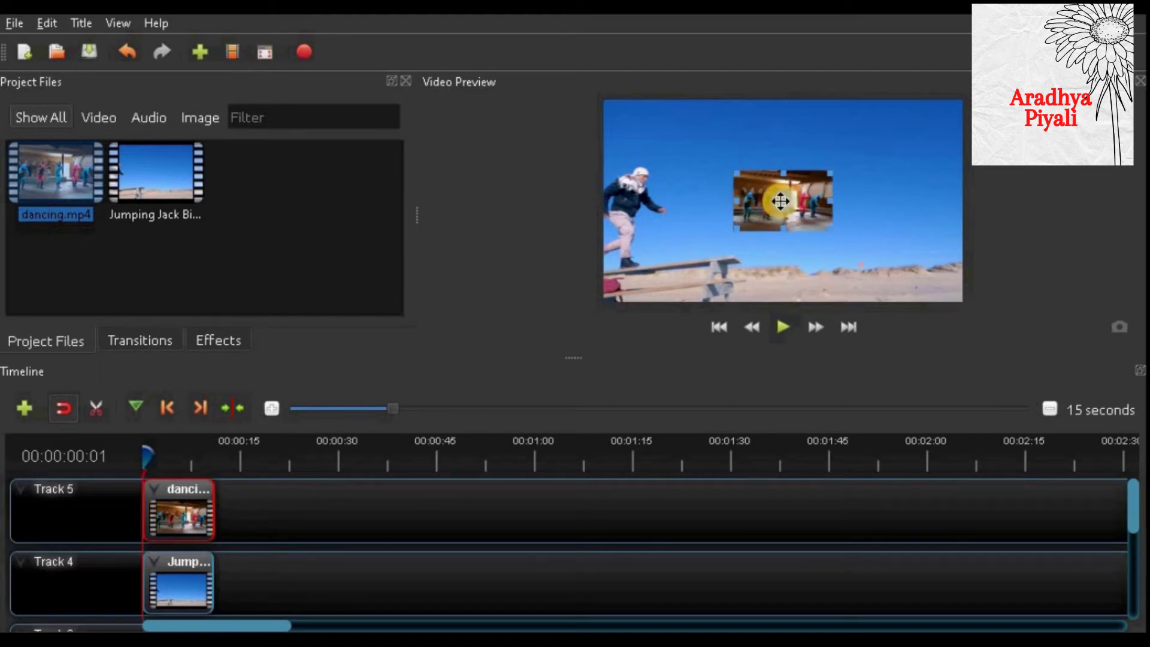
drag(782, 201, 659, 135)
drag(664, 192, 907, 274)
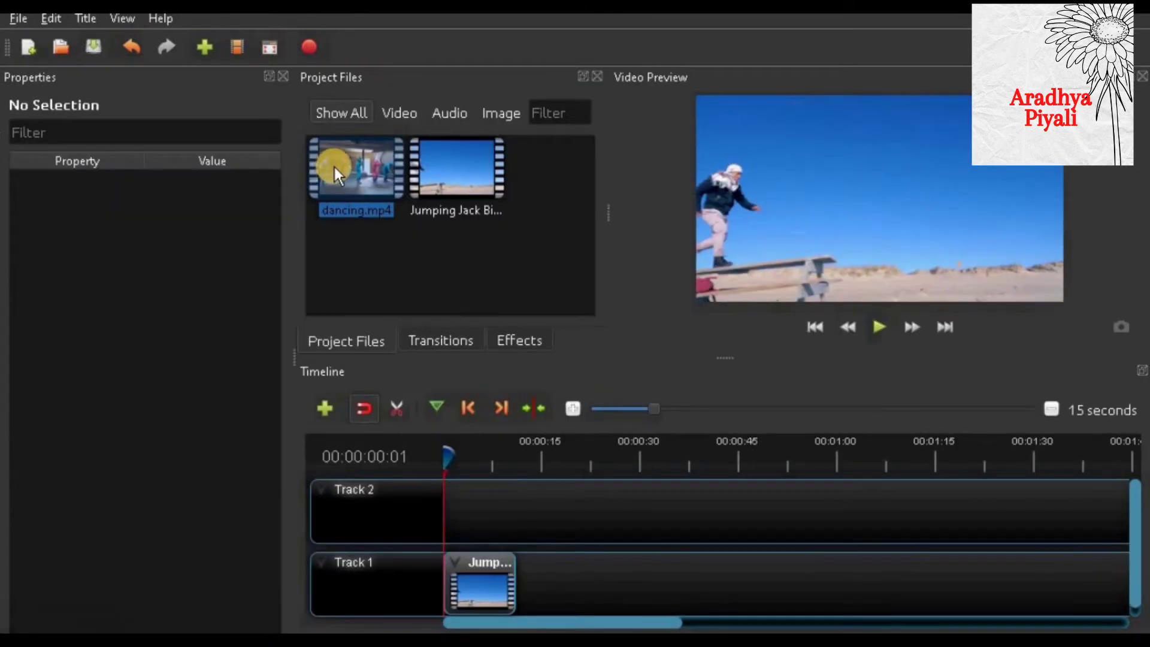
- Place dancing.mp4 at the start of Track 2 above the Jumping Jack clip and open its properties
drag(334, 167, 428, 515)
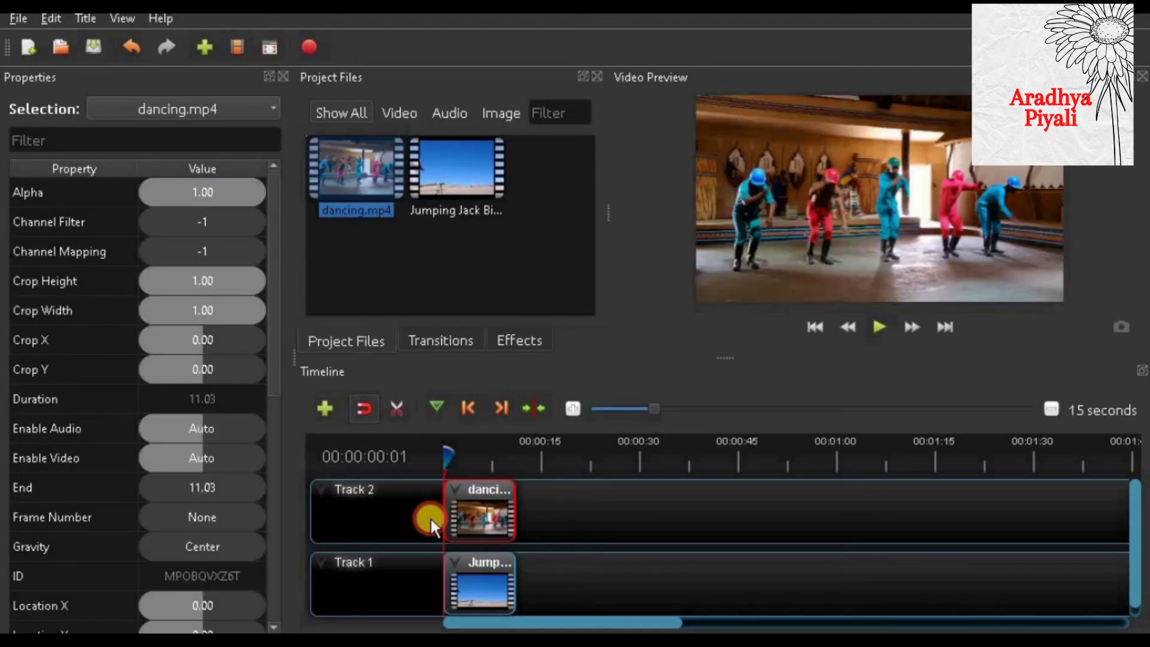
right_click(479, 502)
click(520, 468)
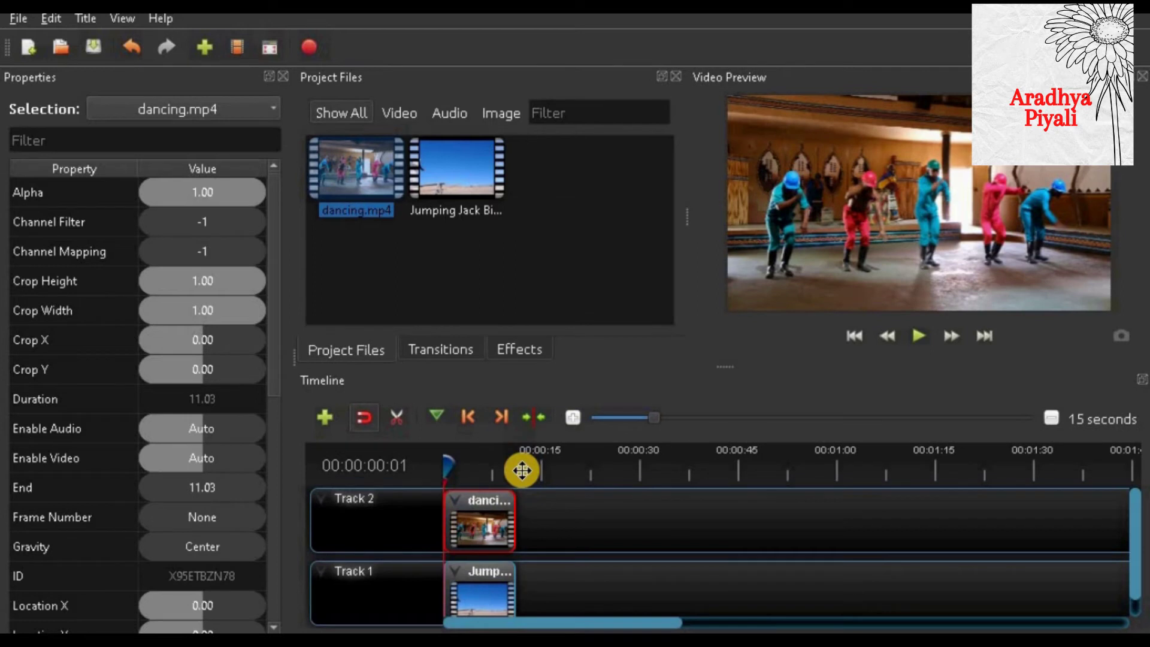
- Set the dancing clip's Scale X to 0.34 and Scale Y to 0.41
scroll(241, 177, down, 2)
click(263, 558)
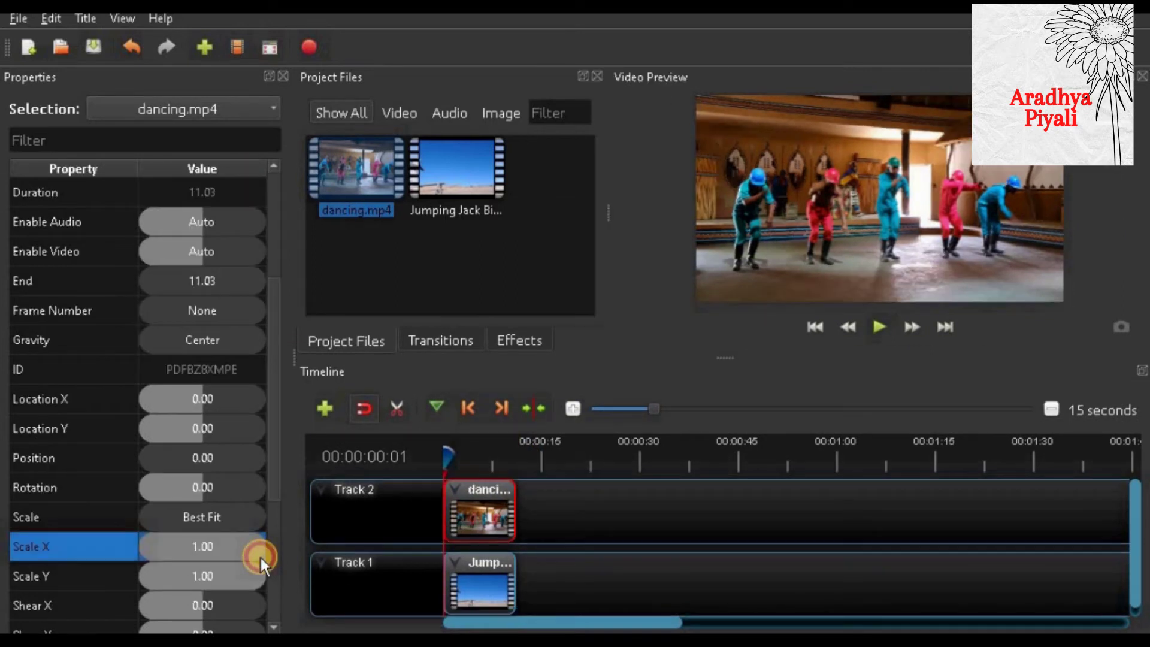
drag(261, 558, 192, 575)
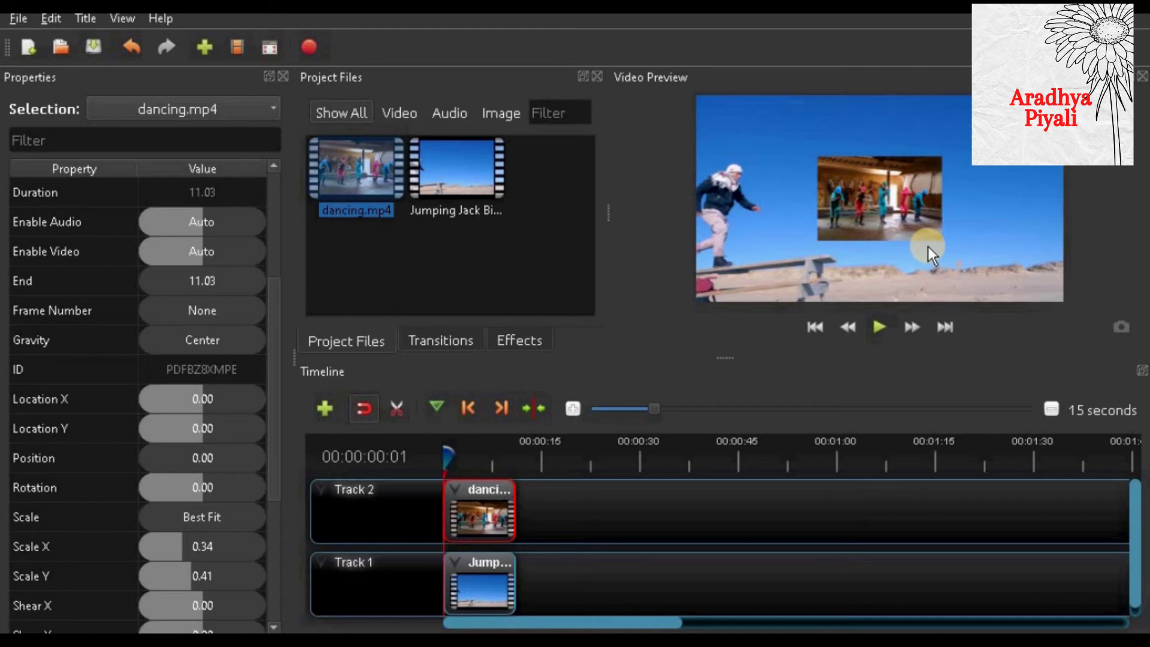
- Set the dancing clip's Location X to 0.32 and Location Y to -0.29
click(201, 398)
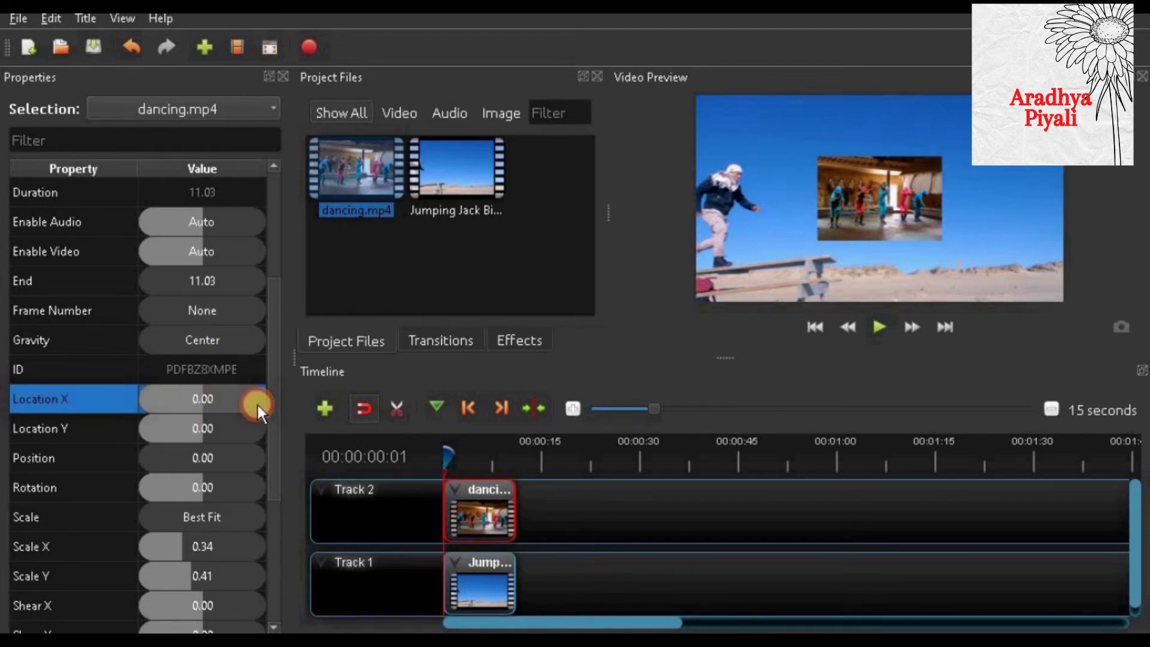
drag(258, 404, 184, 438)
click(260, 439)
scroll(38, 425, down, 2)
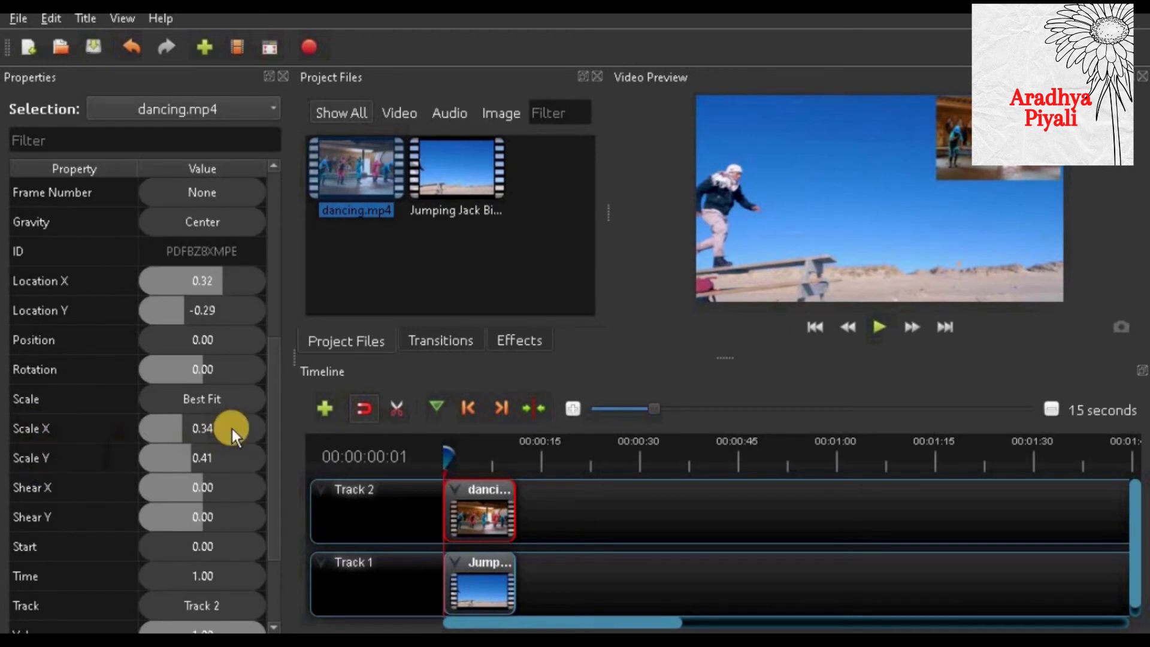
- Open the dancing clip's Scale X value for editing, and preview the overlay by moving the playhead to 00:00:03:10
click(255, 434)
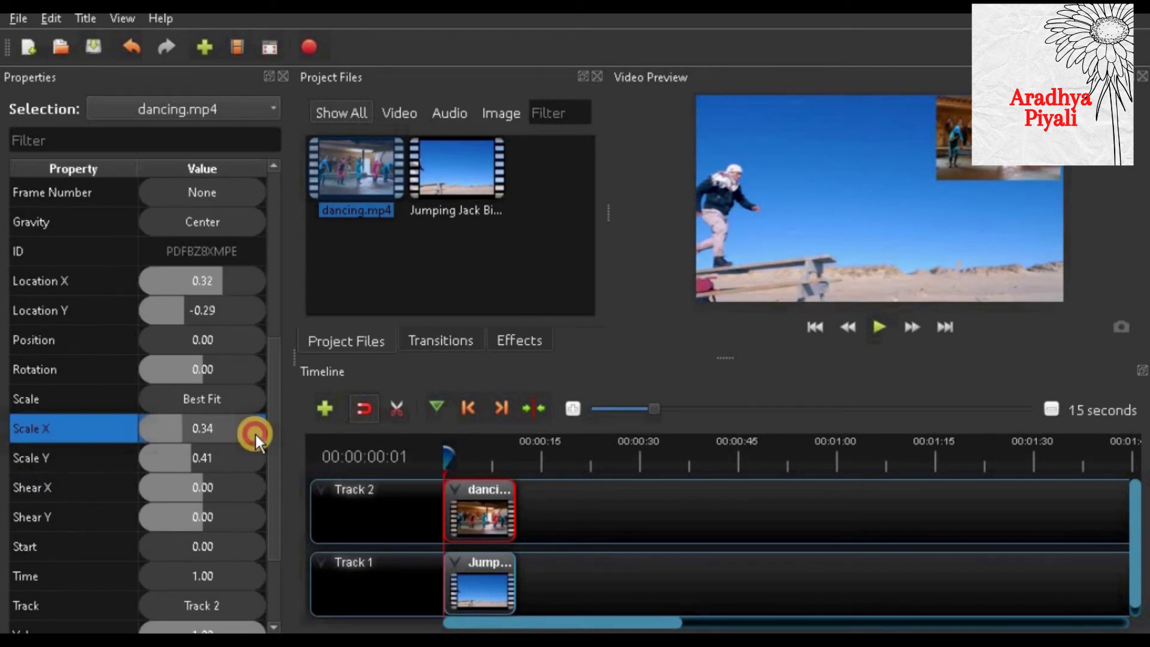
double_click(221, 429)
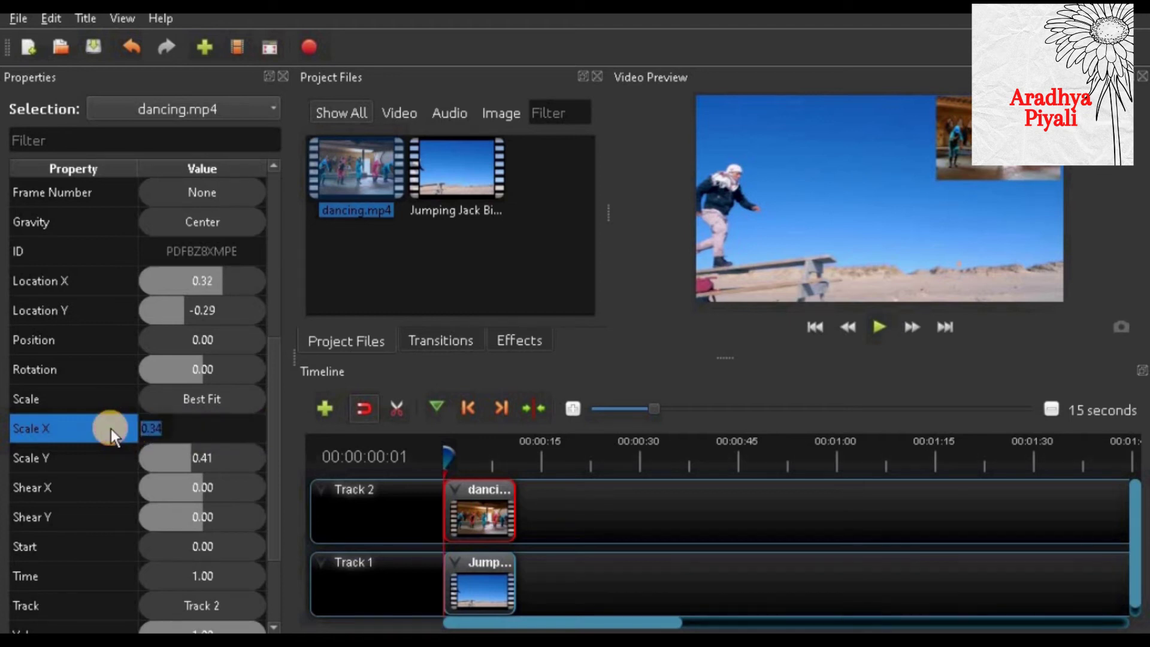
key(Return)
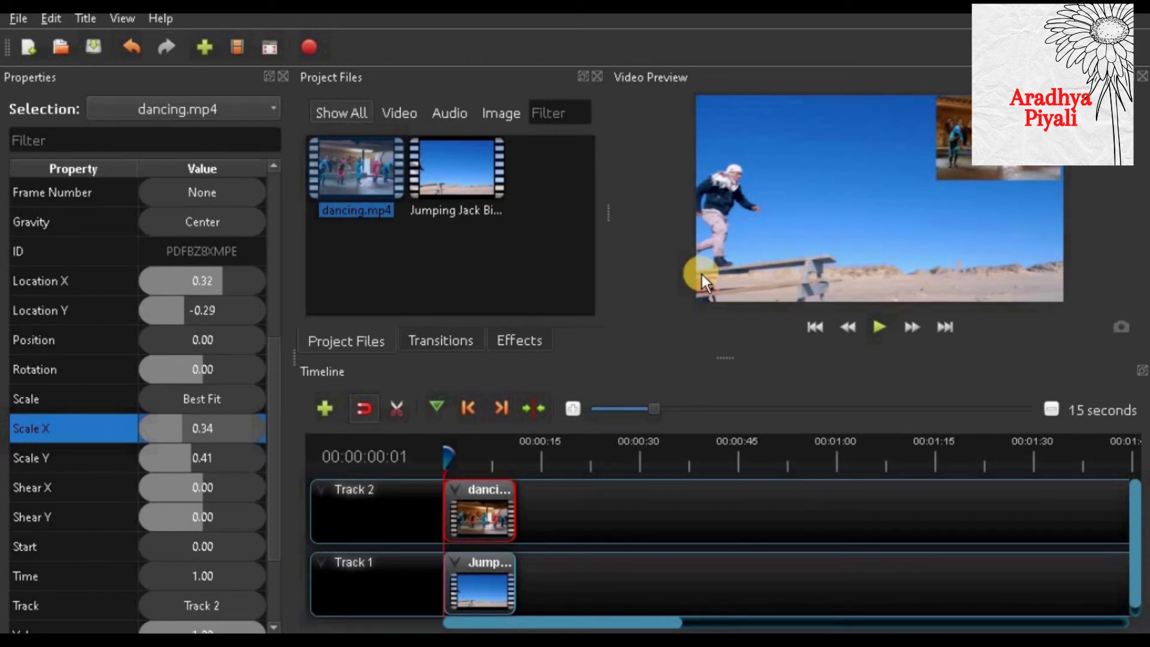
mouse_move(464, 439)
mouse_down()
mouse_move(479, 436)
mouse_move(465, 438)
mouse_up()
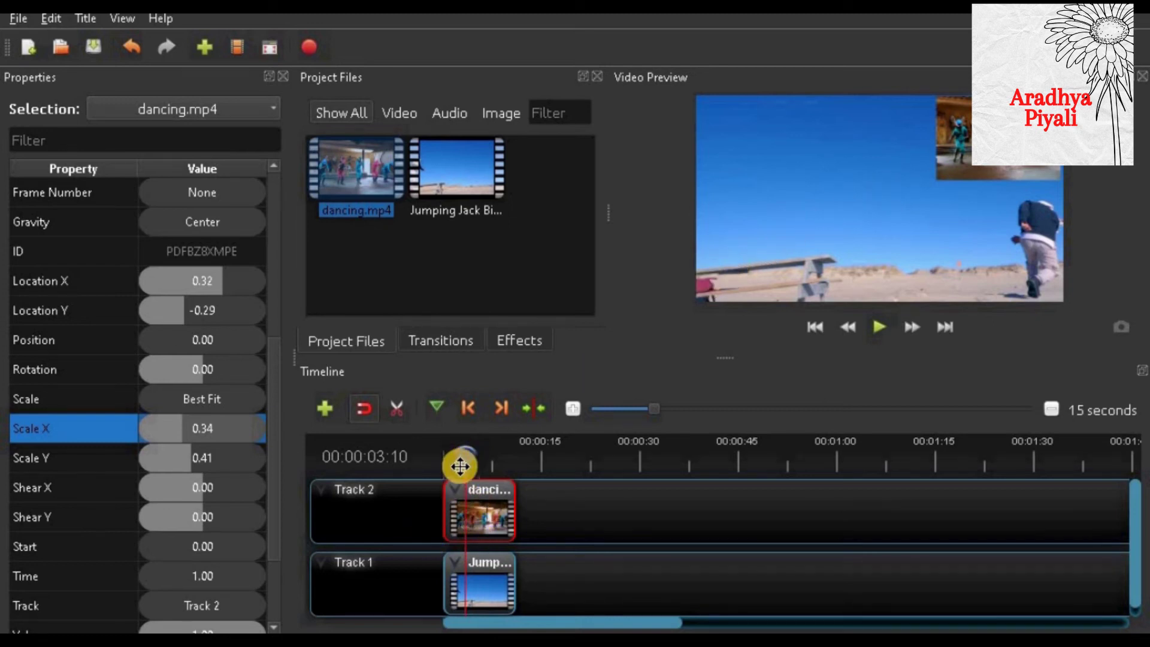
- Use Transform to move the dancing clip to the lower-left corner of the frame and enlarge it slightly from its upper-right corner
right_click(476, 509)
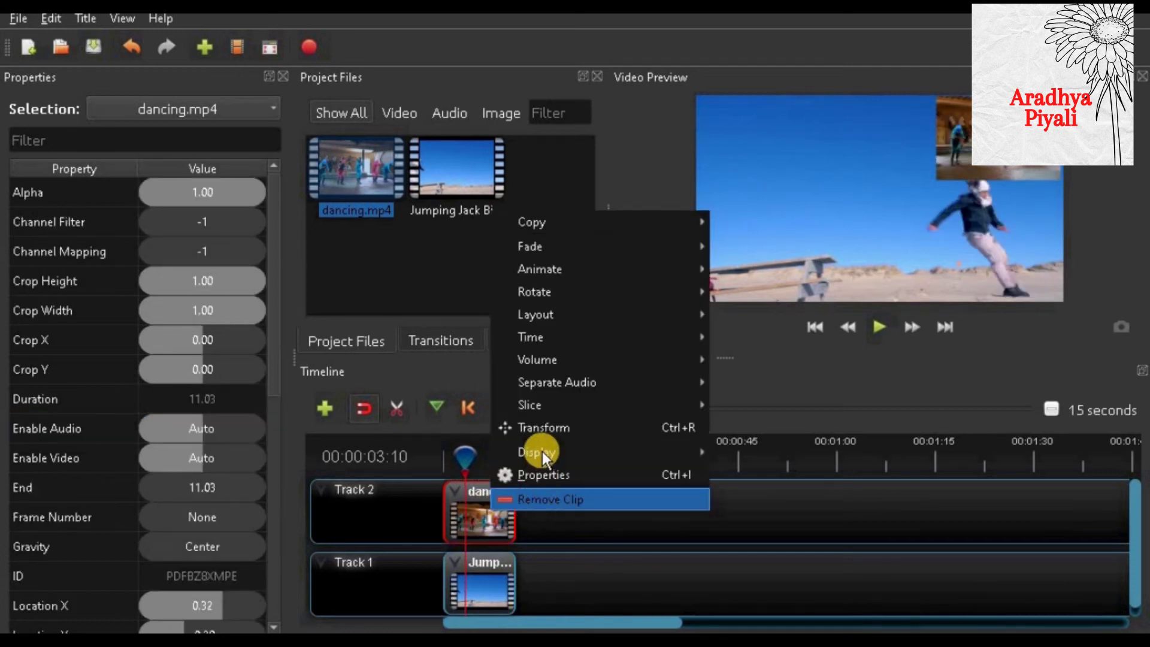
click(544, 429)
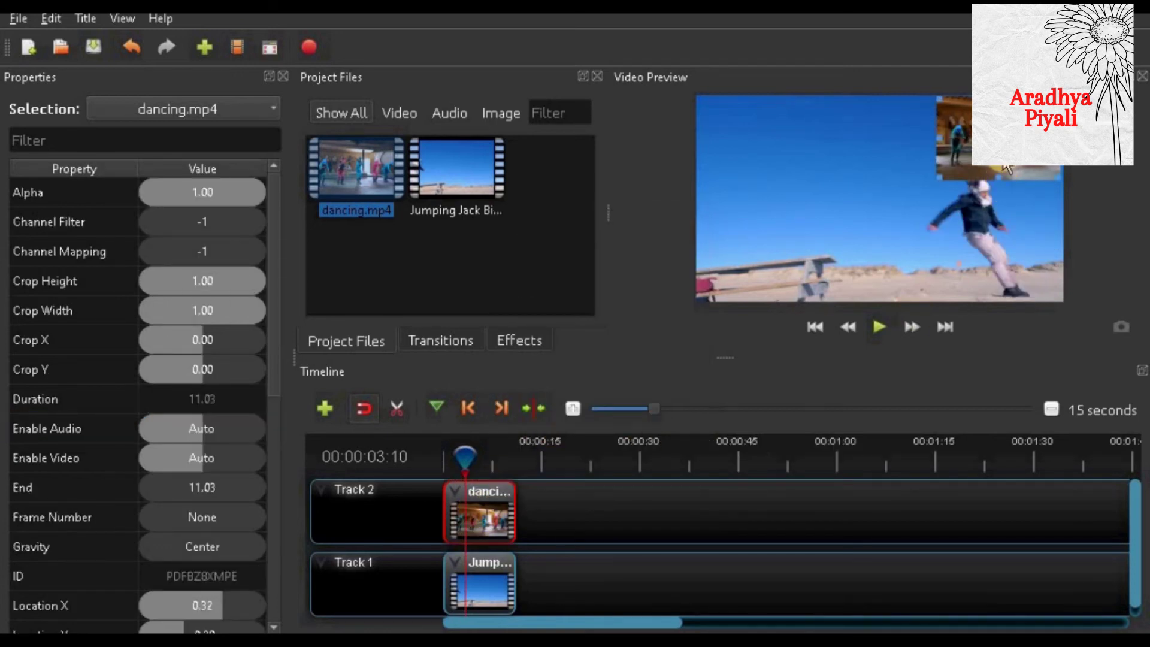
drag(980, 144, 761, 257)
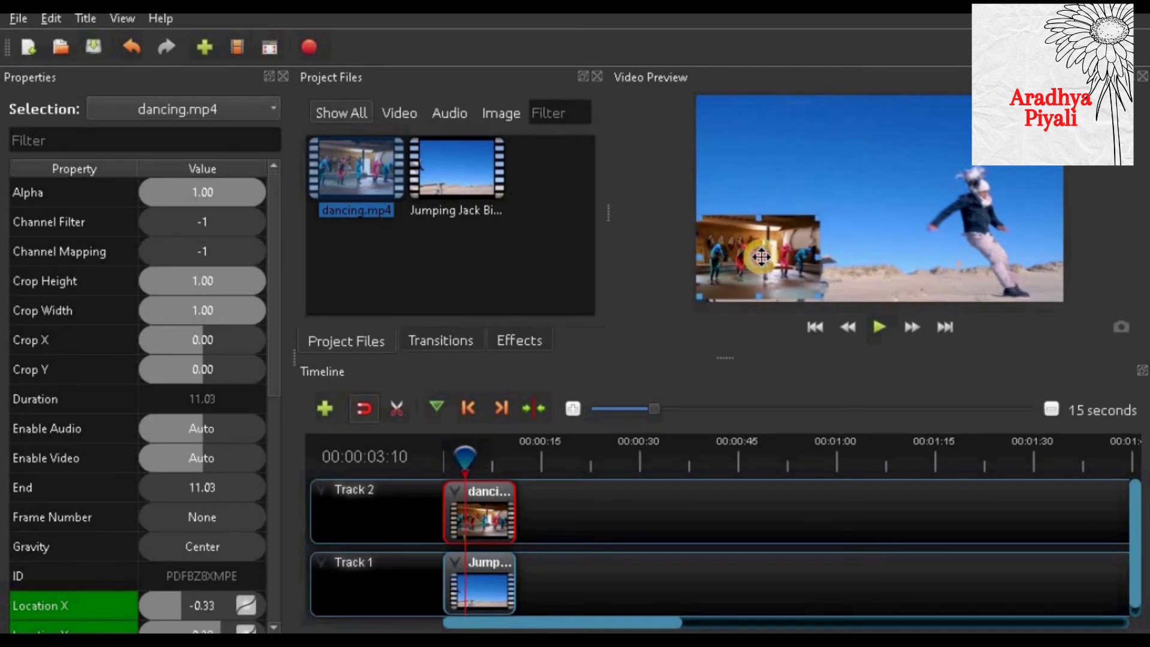
drag(817, 220, 836, 205)
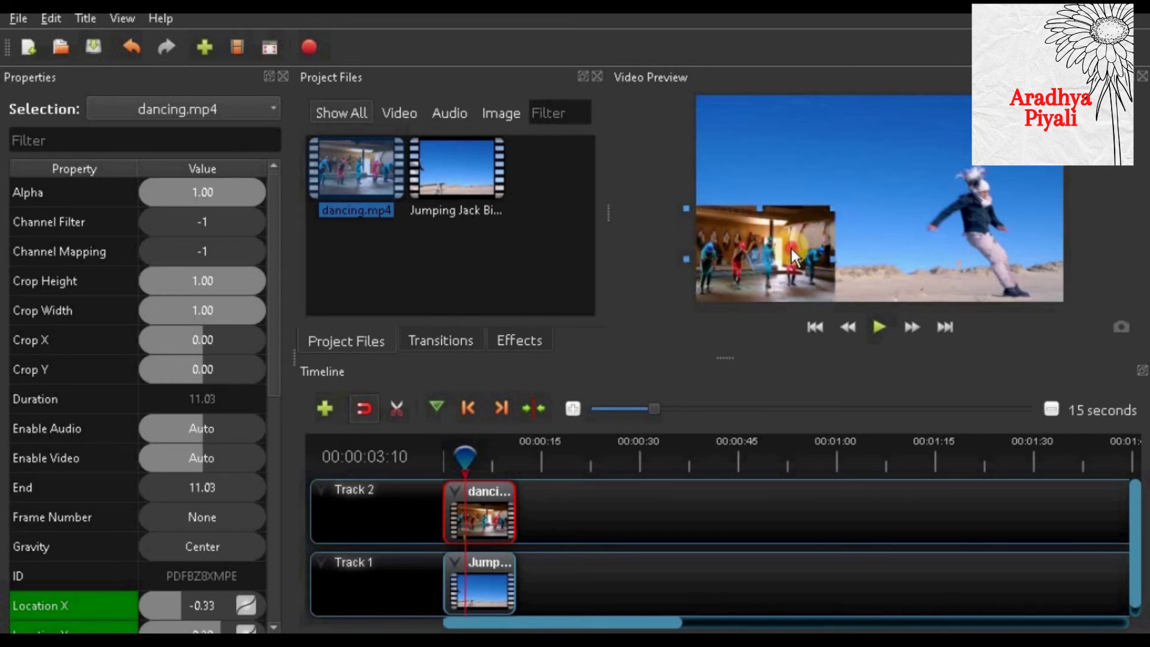
- Play the video to preview the transformed dancing overlay, and return the playhead to the start
click(875, 329)
click(814, 327)
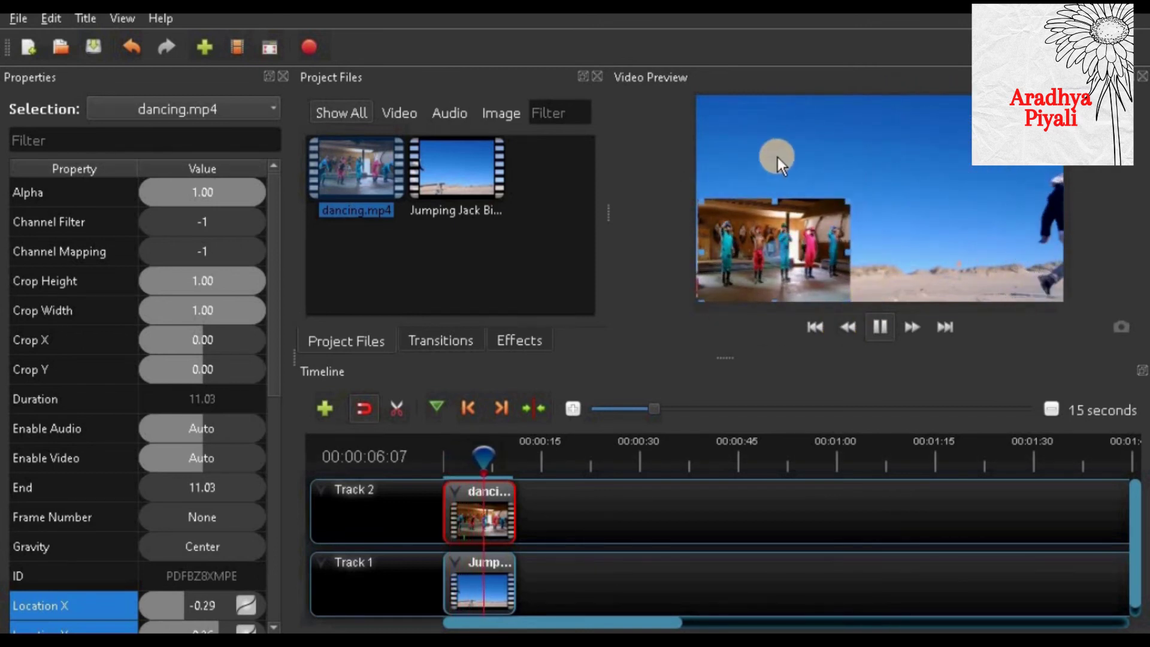
click(879, 326)
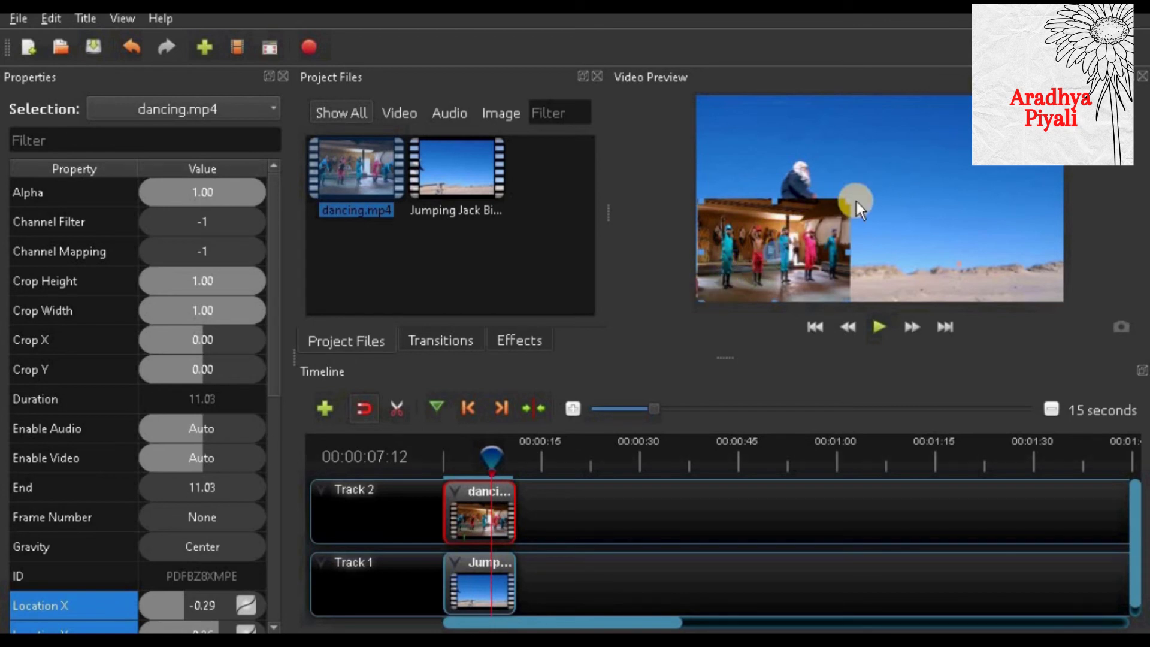
click(814, 326)
- Replace the transformed dancing clip with a fresh dancing.mp4 at the start of Track 2
right_click(463, 500)
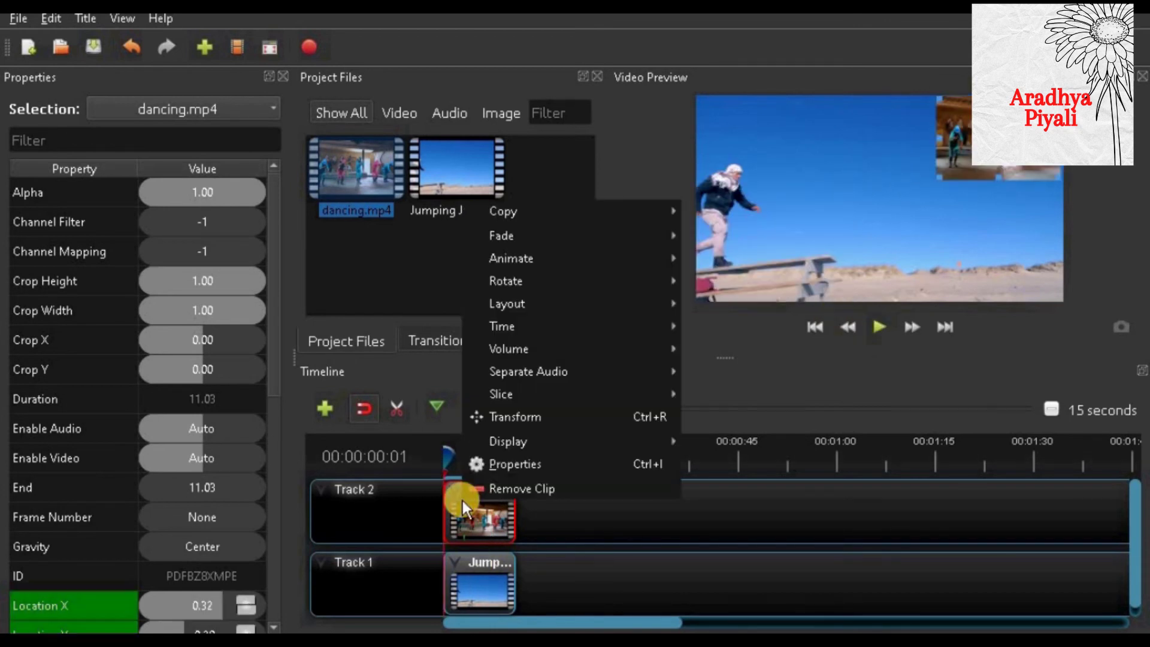
click(462, 500)
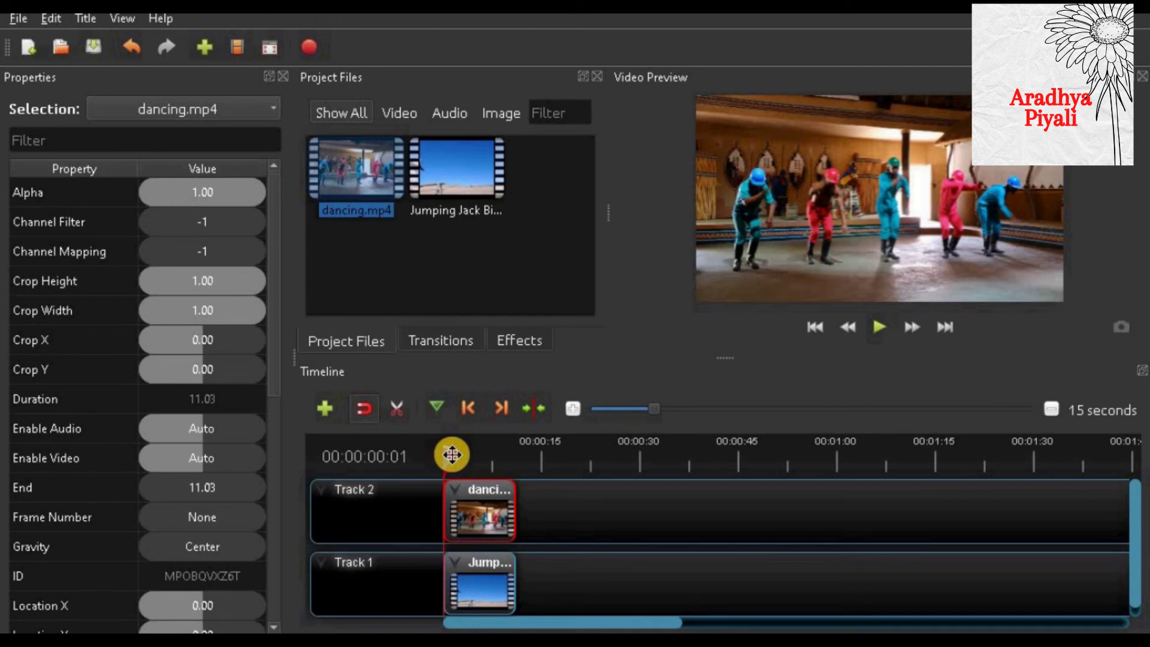
- At 00:00:02:13, set the dancing clip's Location X, Location Y, Scale X and Scale Y to 0.33, and preview from the start
drag(452, 454, 459, 448)
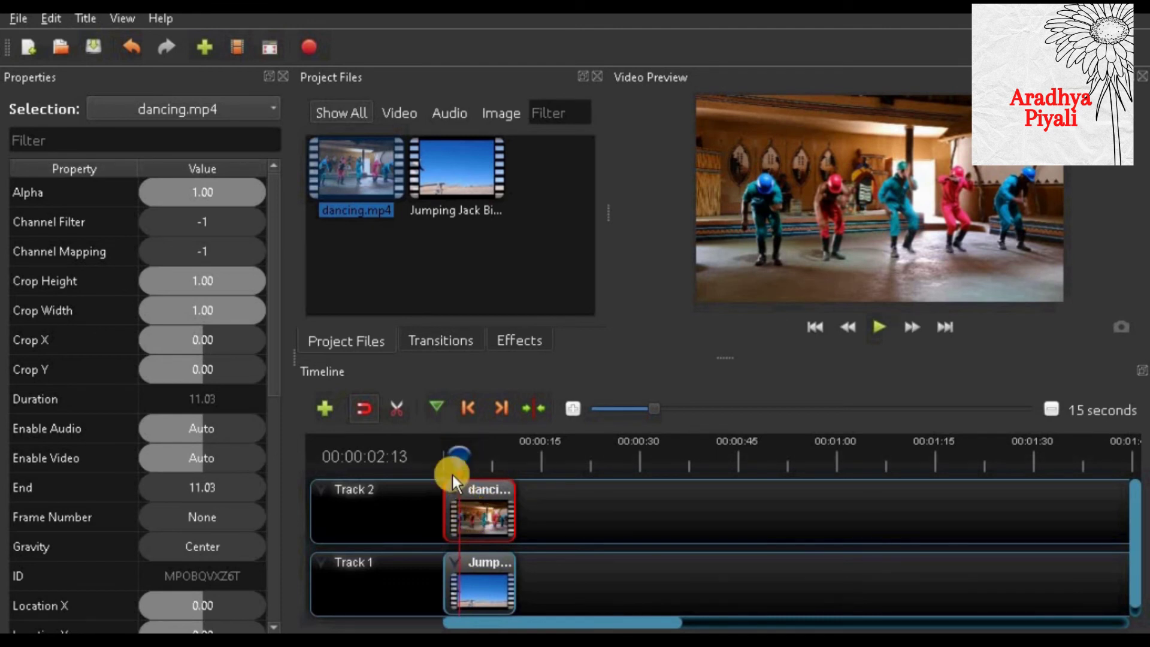
right_click(482, 509)
click(531, 477)
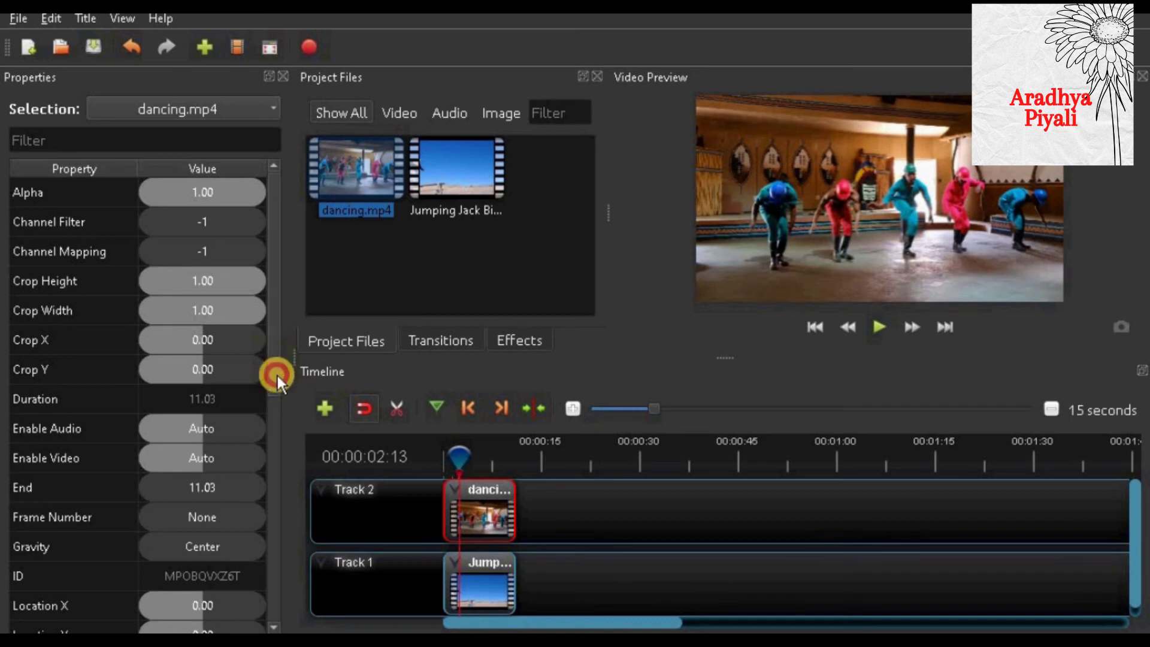
drag(278, 376, 280, 476)
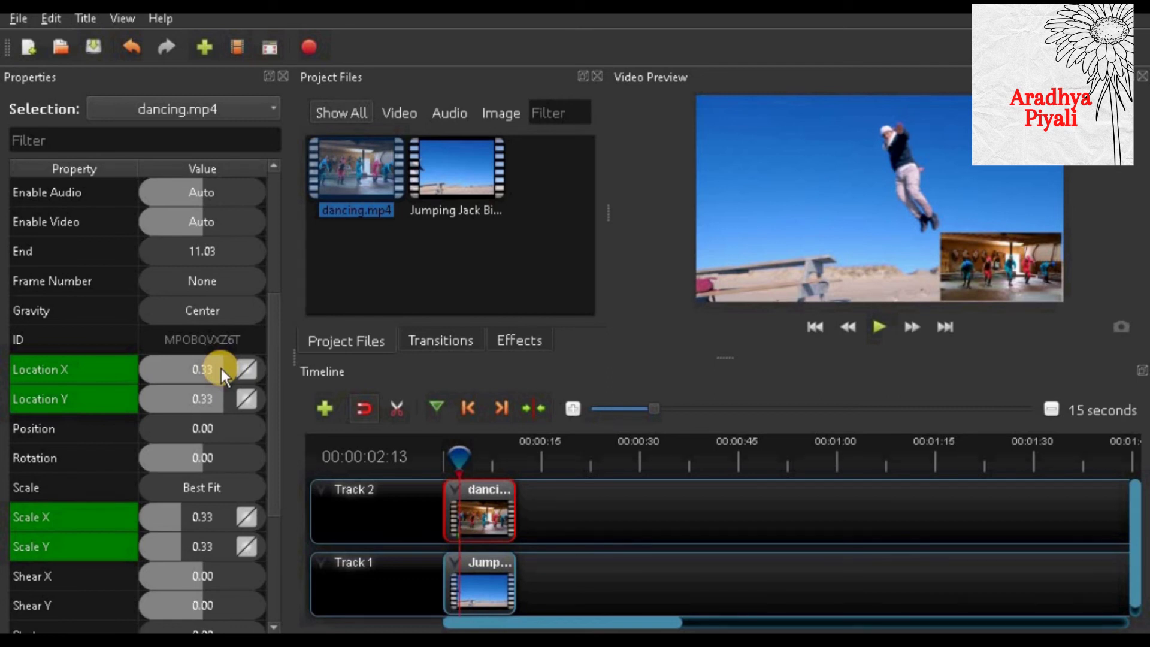
click(814, 326)
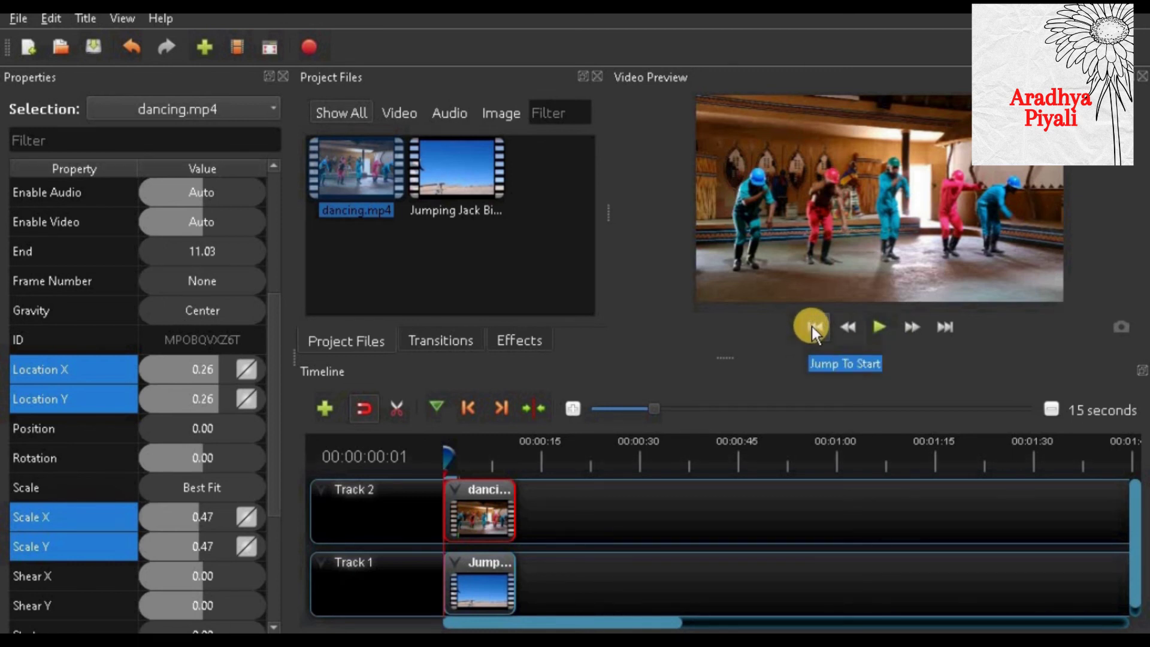
click(877, 326)
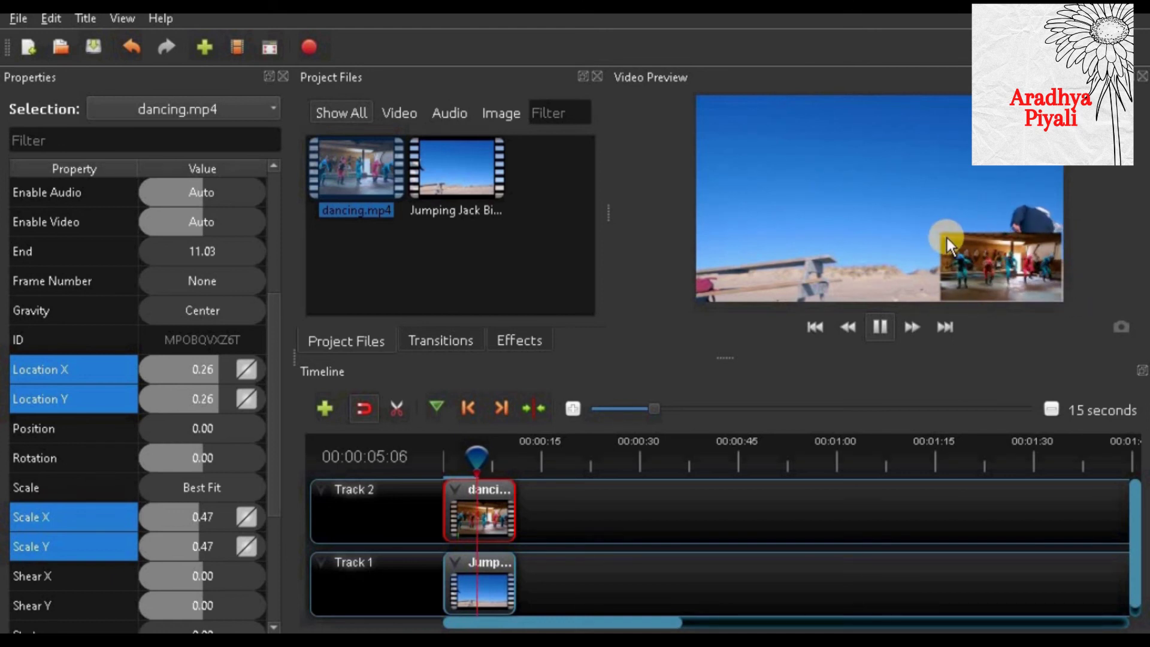
- With the playhead at 00:00:10:23, set the dancing clip's Scale X and Scale Y to 1.00
click(500, 519)
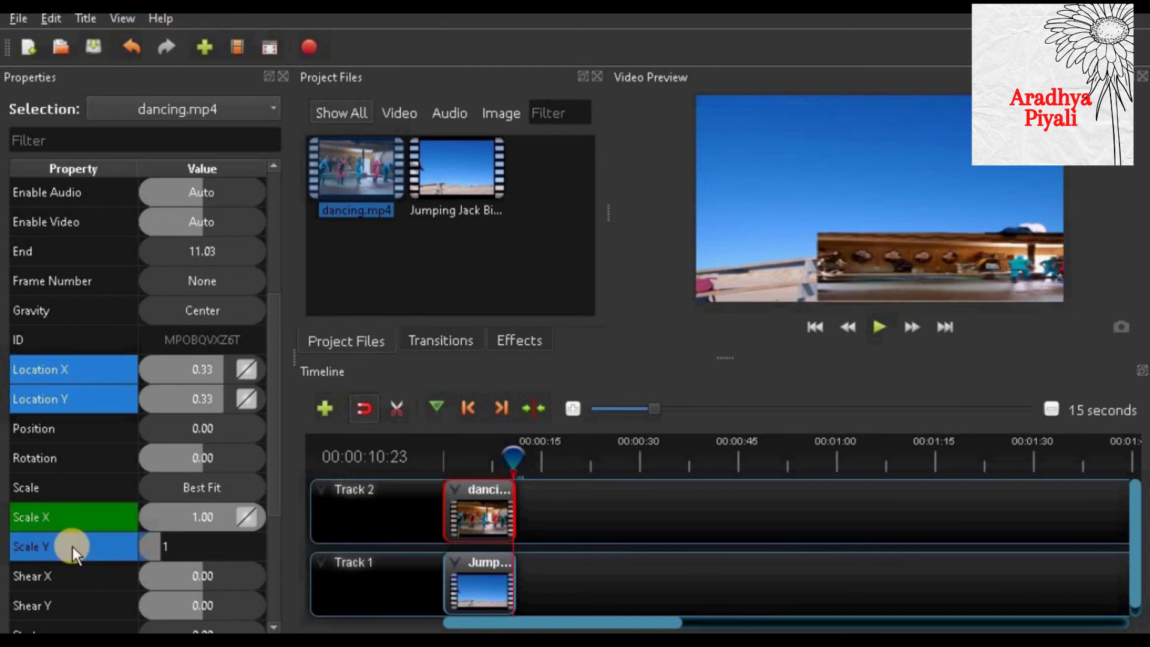
text(.00)
key(Return)
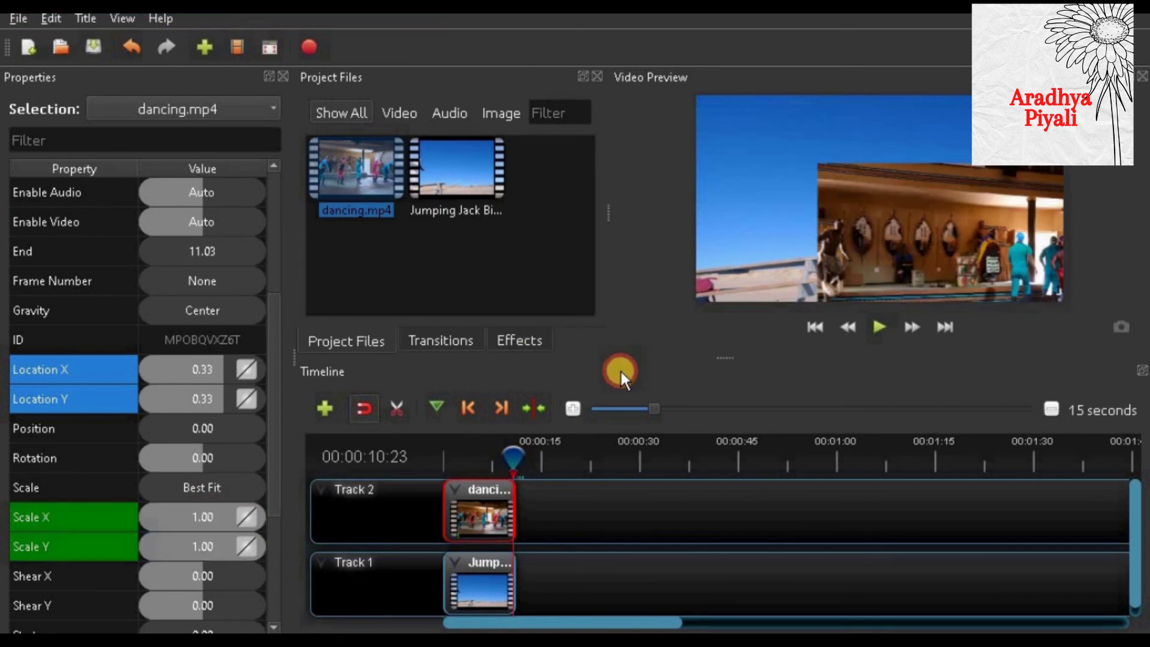
- Set Location X and Location Y to 0.00 at 00:00:10:23, and keyframe both locations and scales at 0.33 at 00:00:08:09
double_click(198, 372)
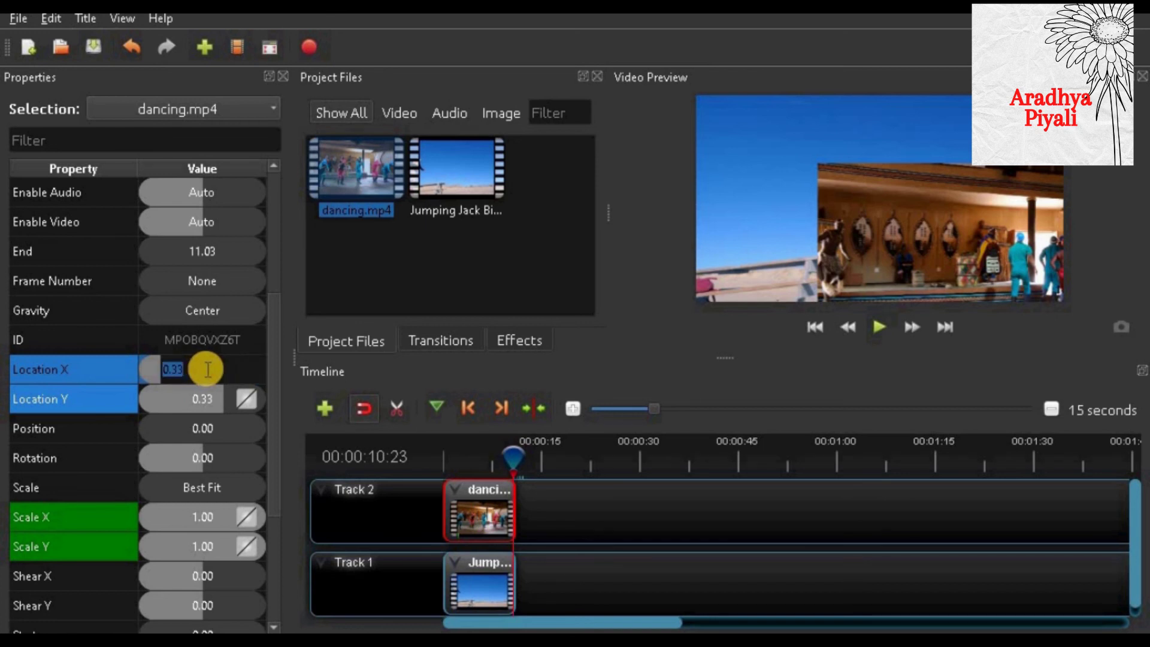
drag(206, 368, 146, 370)
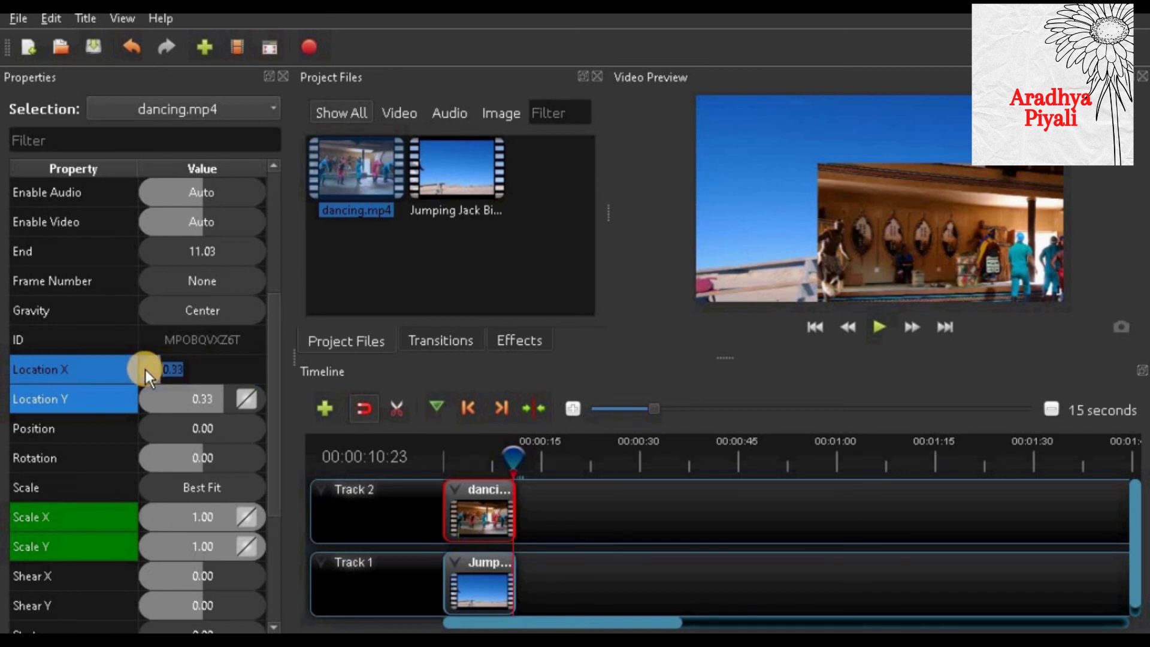
text(0.00)
key(Return)
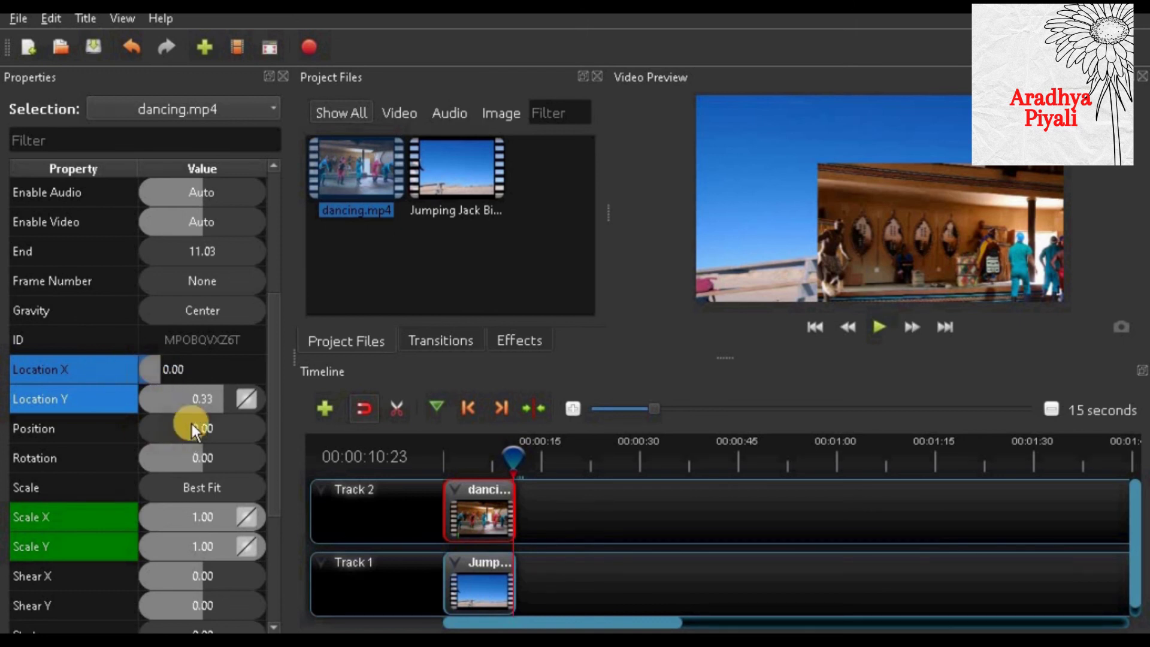
drag(190, 402, 117, 407)
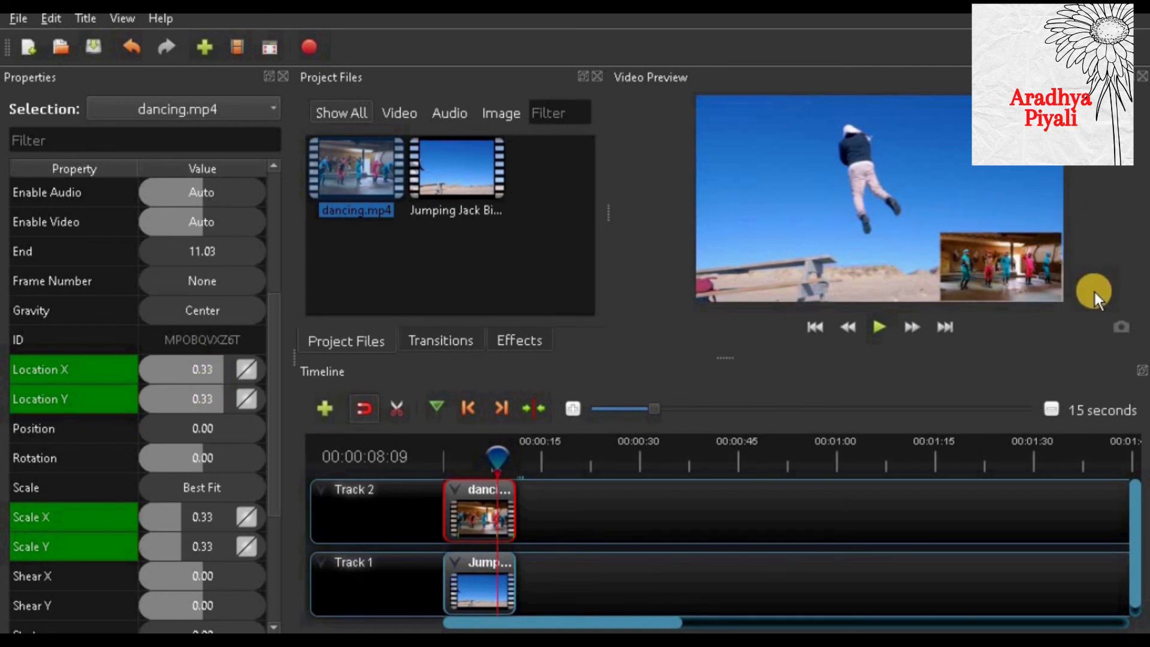
- Play the finished keyframed picture-in-picture animation from the start to the end, and return to the start
click(868, 328)
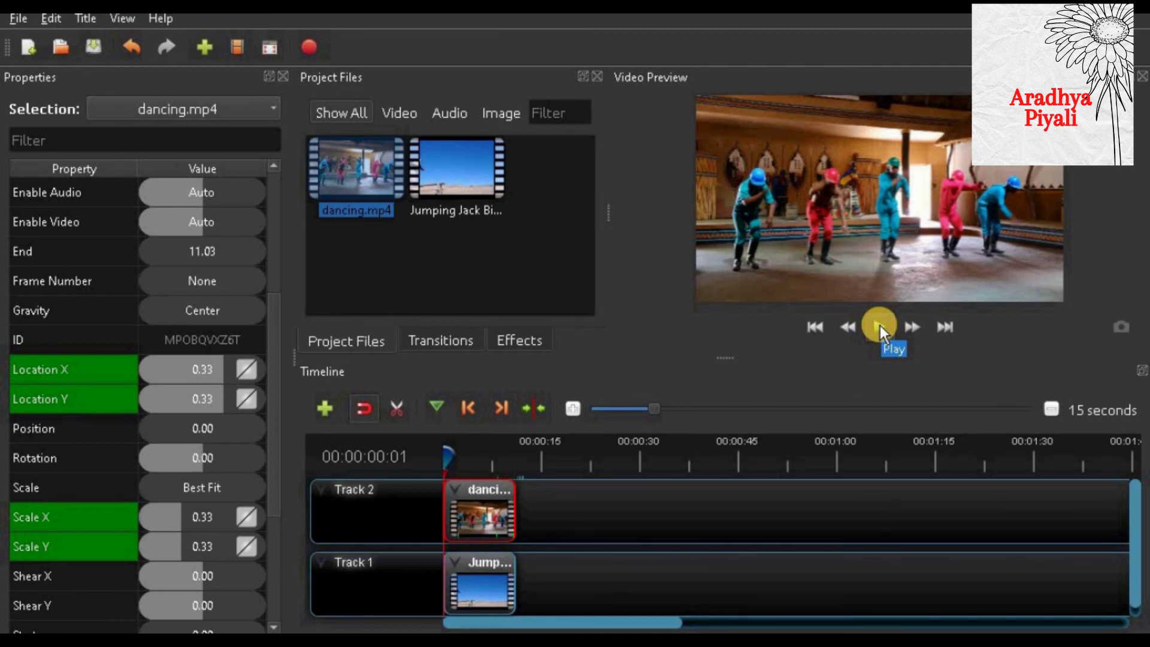
click(879, 325)
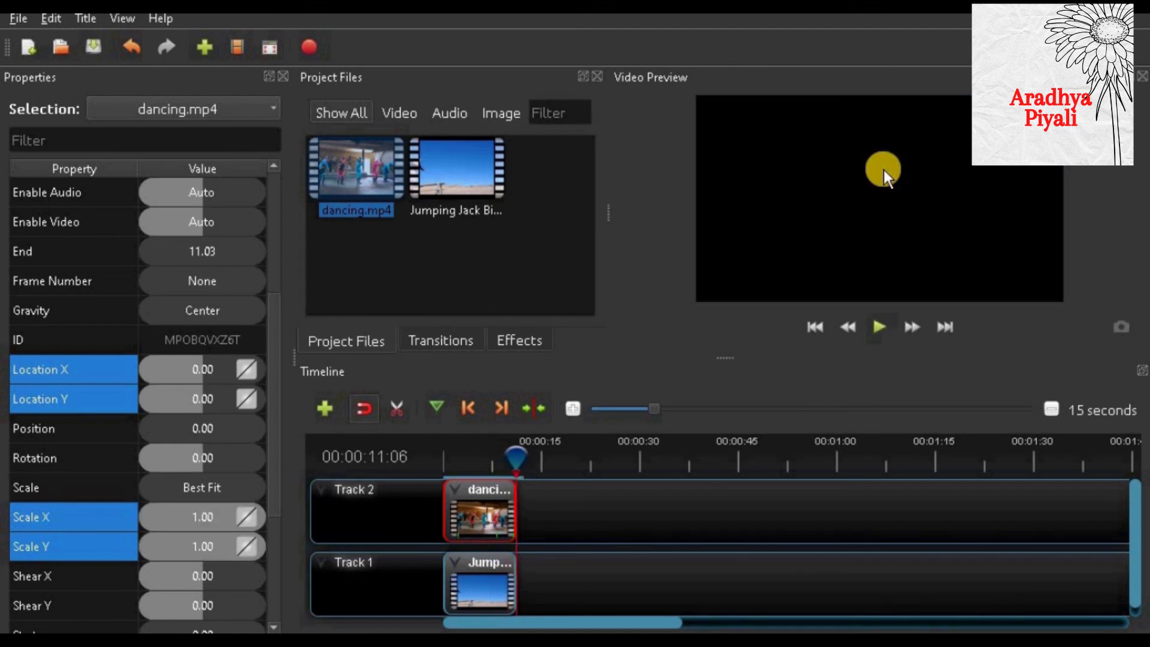
click(878, 328)
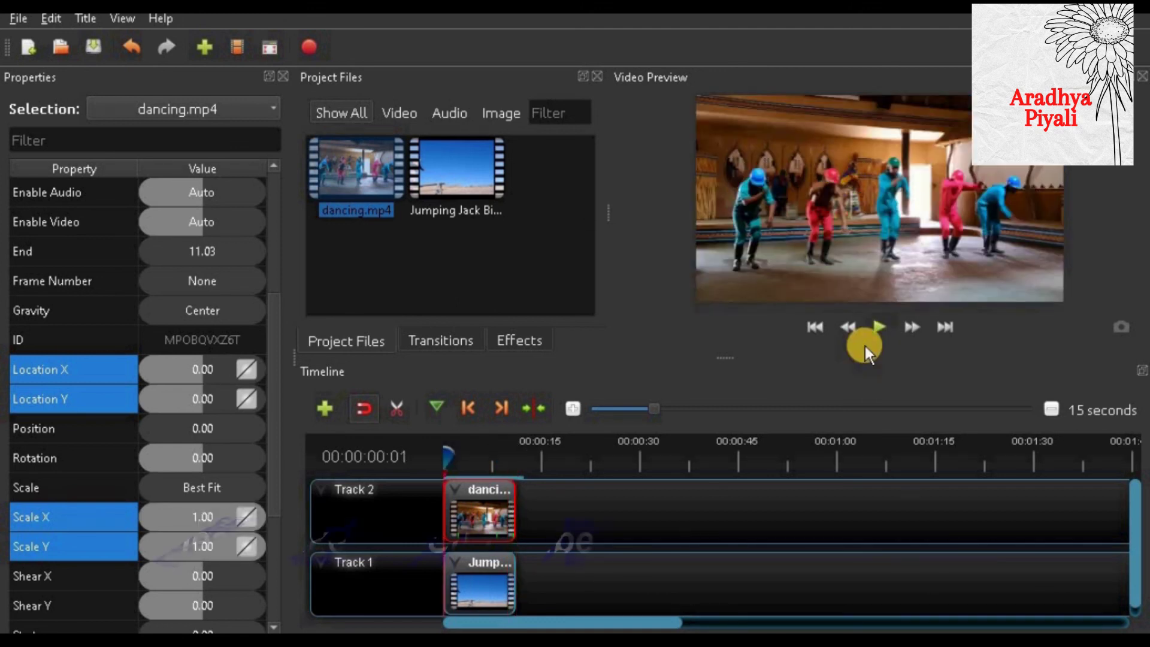